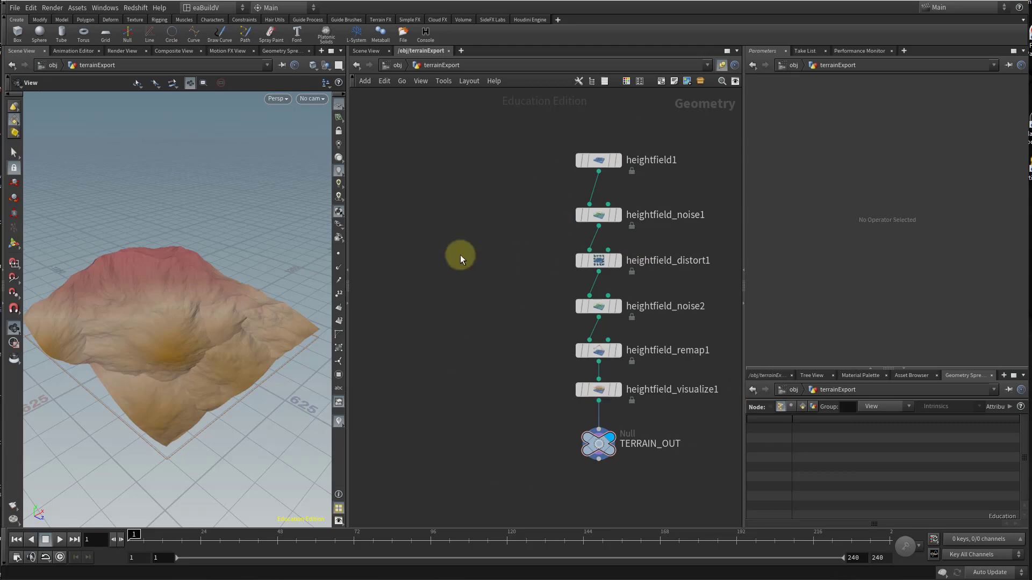
Add a COP2 Network node beside the heightfield chain and go inside it.
key("Tab")
type("cop2")
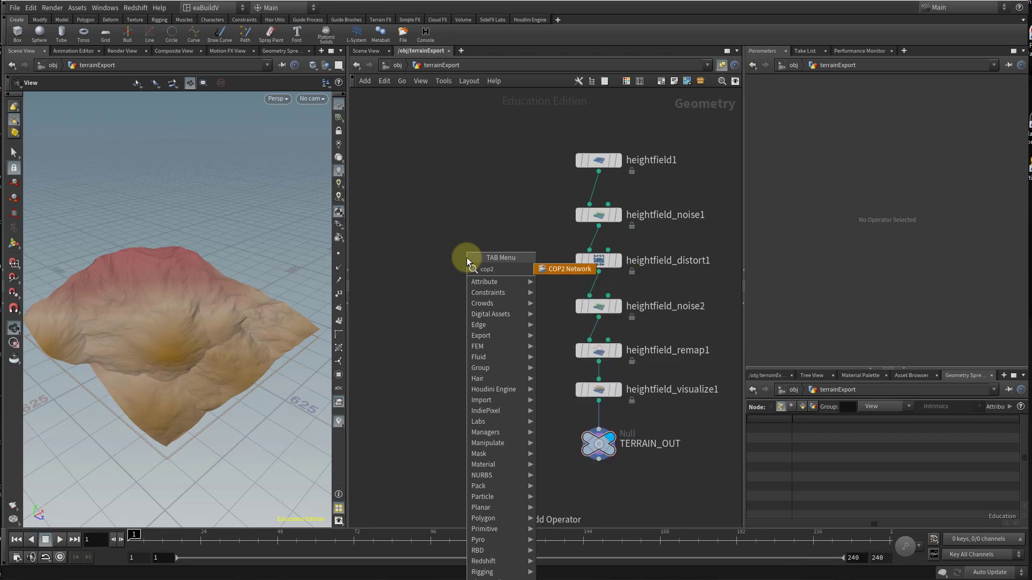
key("Return")
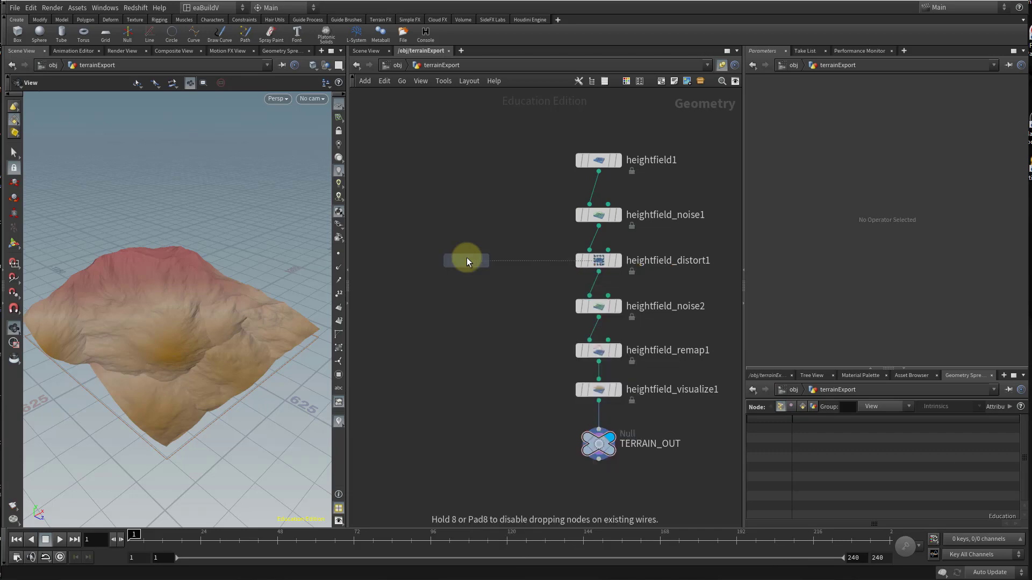
left_click(466, 261)
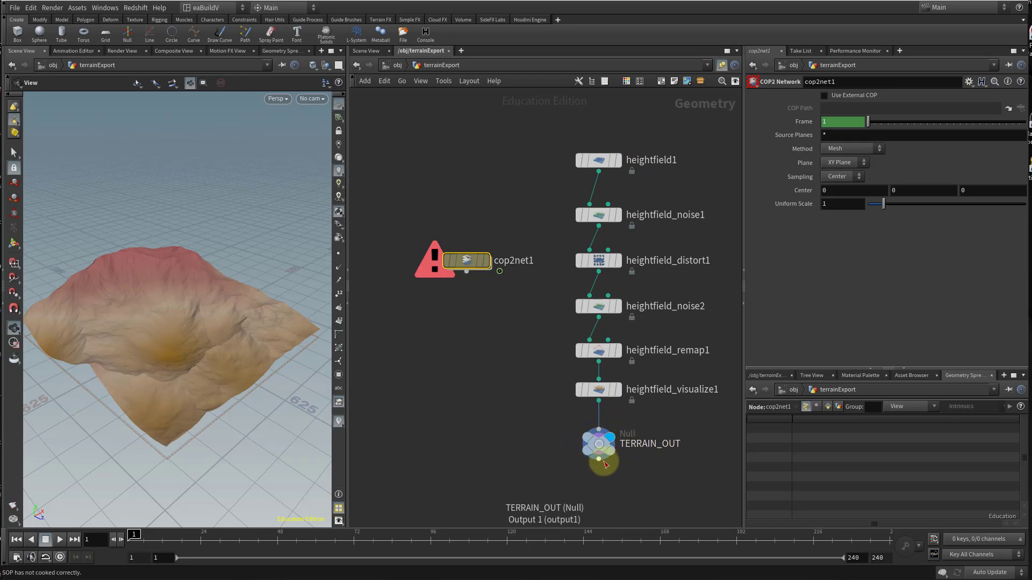
mouse_move(598, 443)
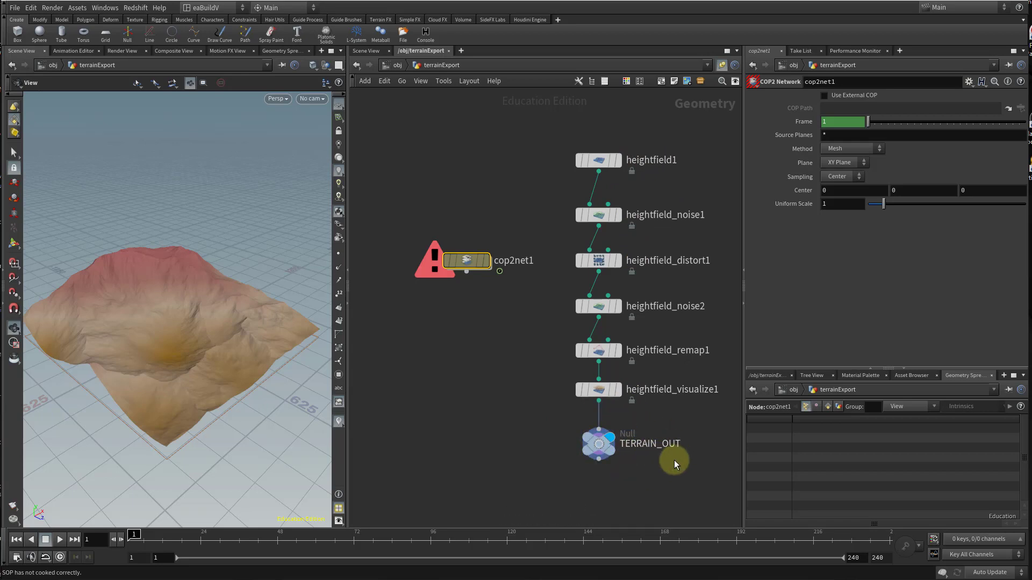
mouse_move(467, 264)
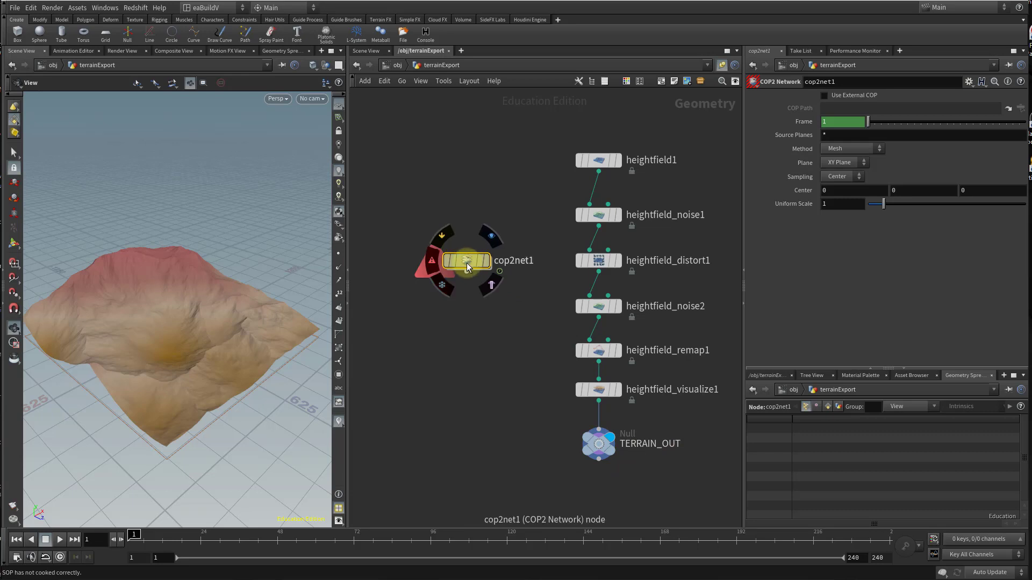
double_click(467, 263)
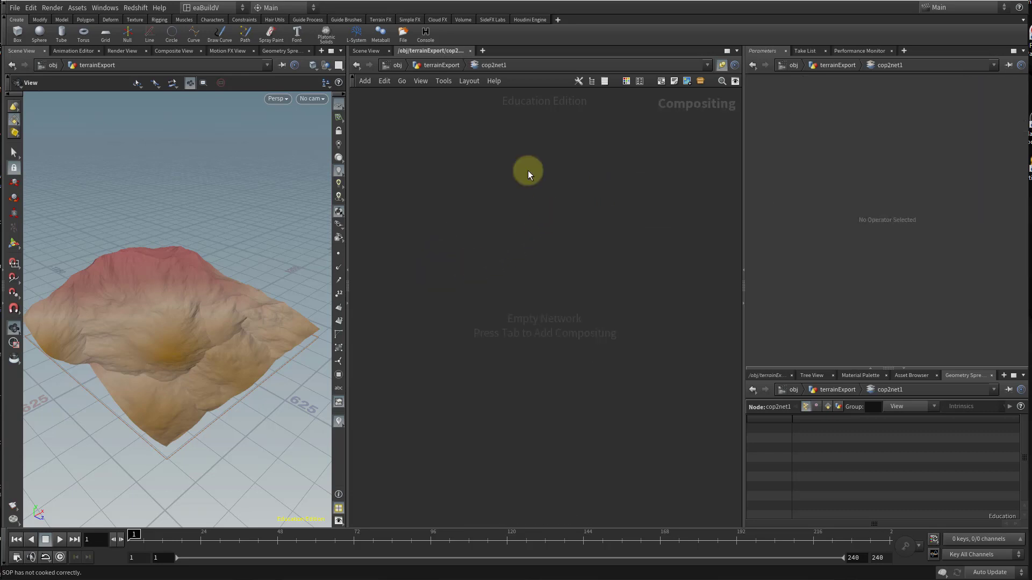
Place a SOP Import node in the empty compositing network.
key("Tab")
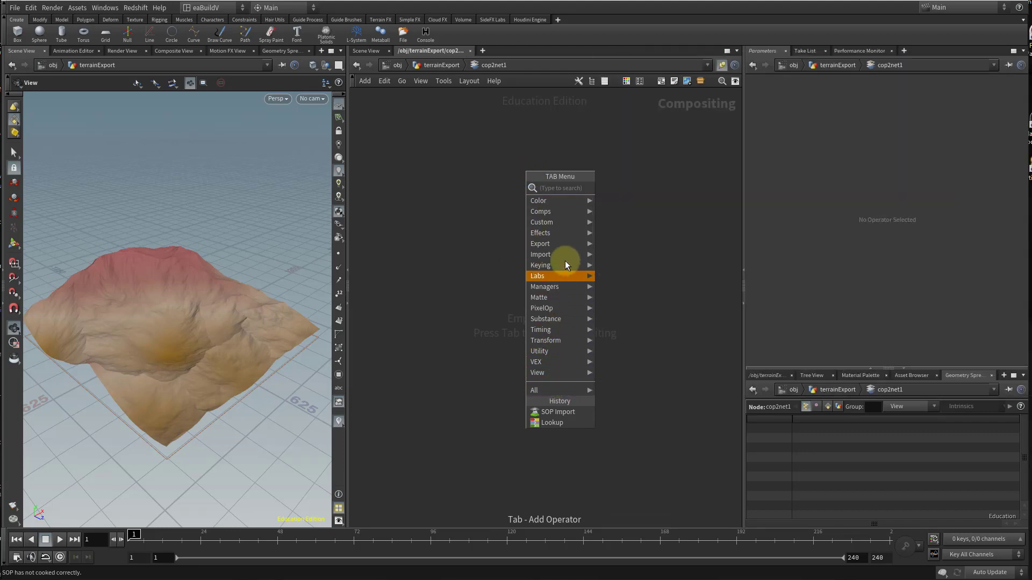
mouse_move(568, 207)
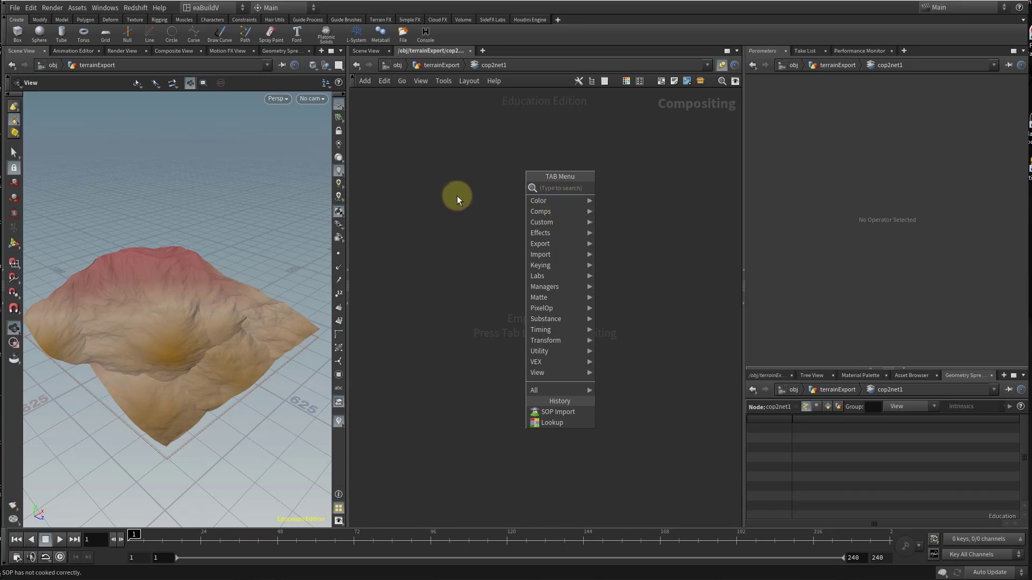
key("Escape")
key("Tab")
type("sop")
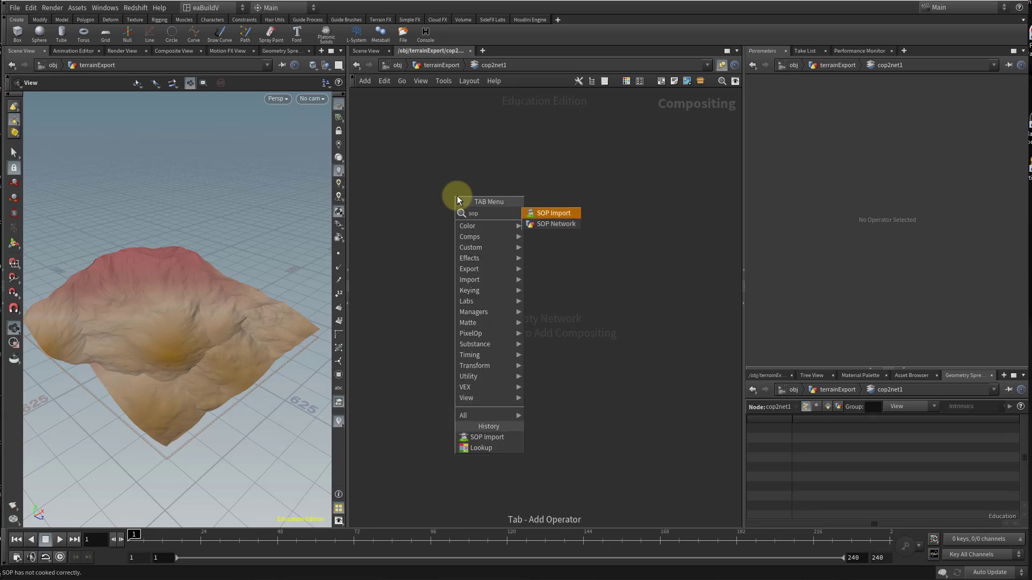
key("Return")
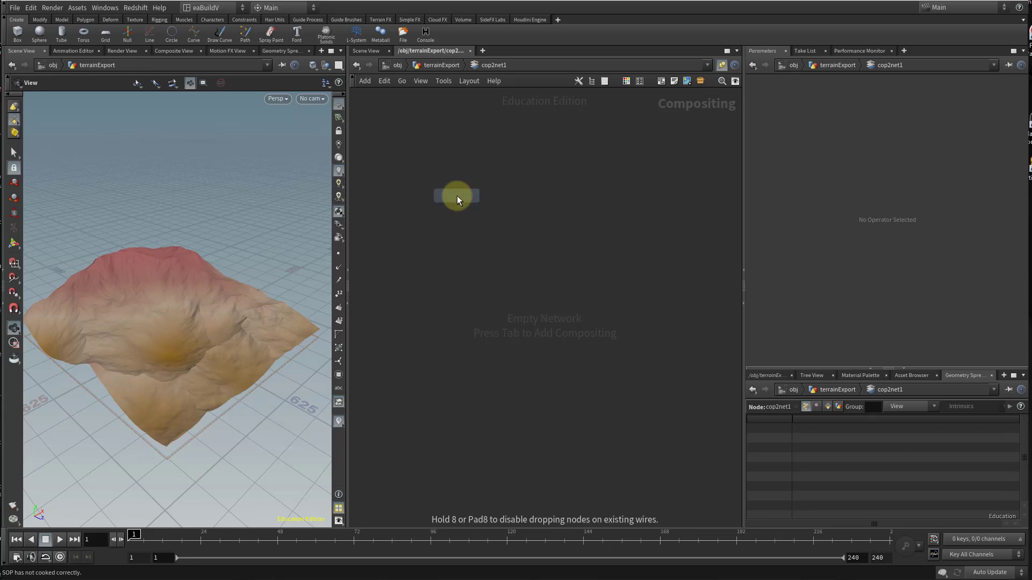
left_click(527, 181)
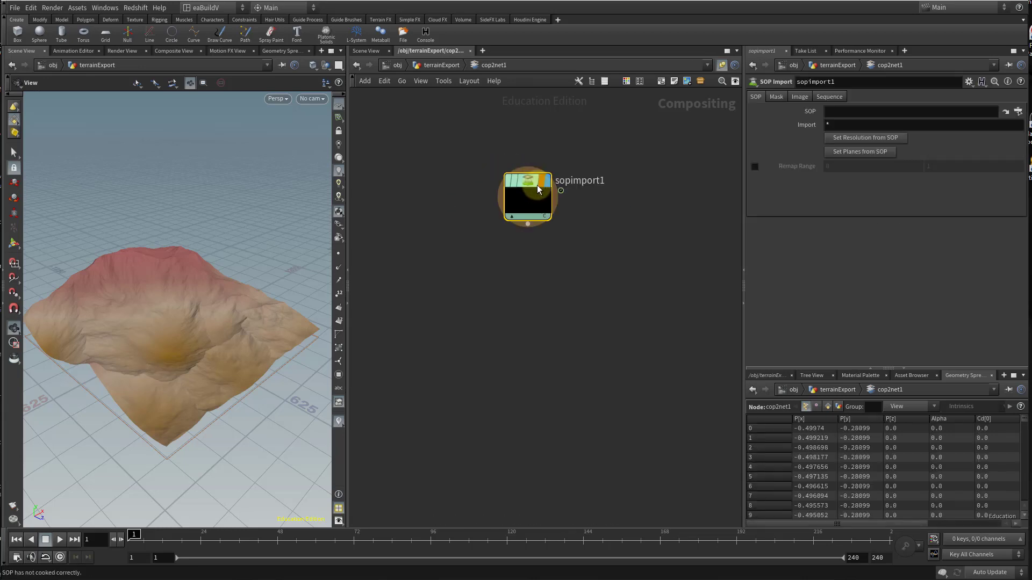
left_click_drag(533, 180, 571, 197)
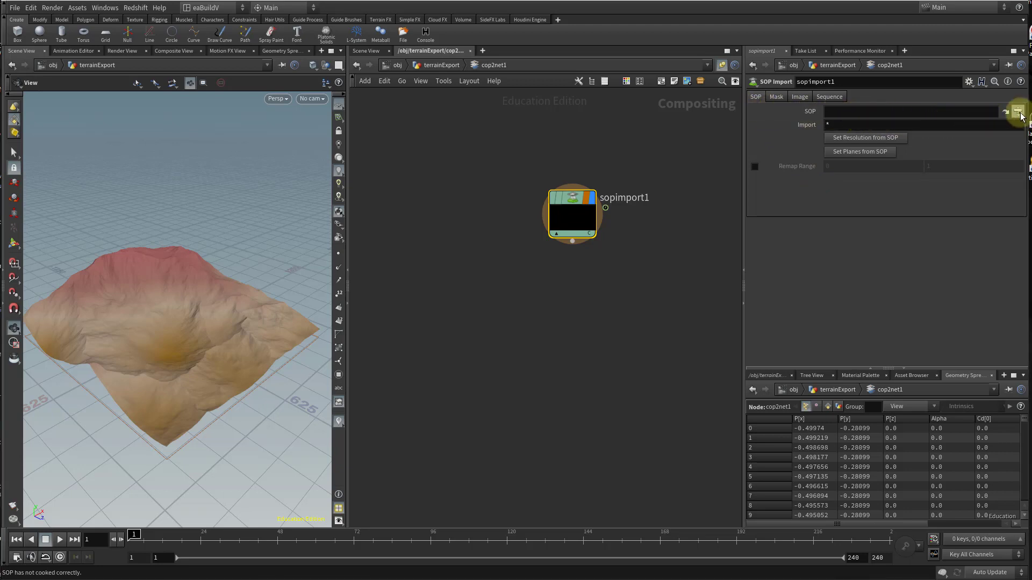
Set the import node's SOP source to /obj/terrainExport/TERRAIN_OUT and enable Remap Range from 0 to 1.
left_click(1017, 112)
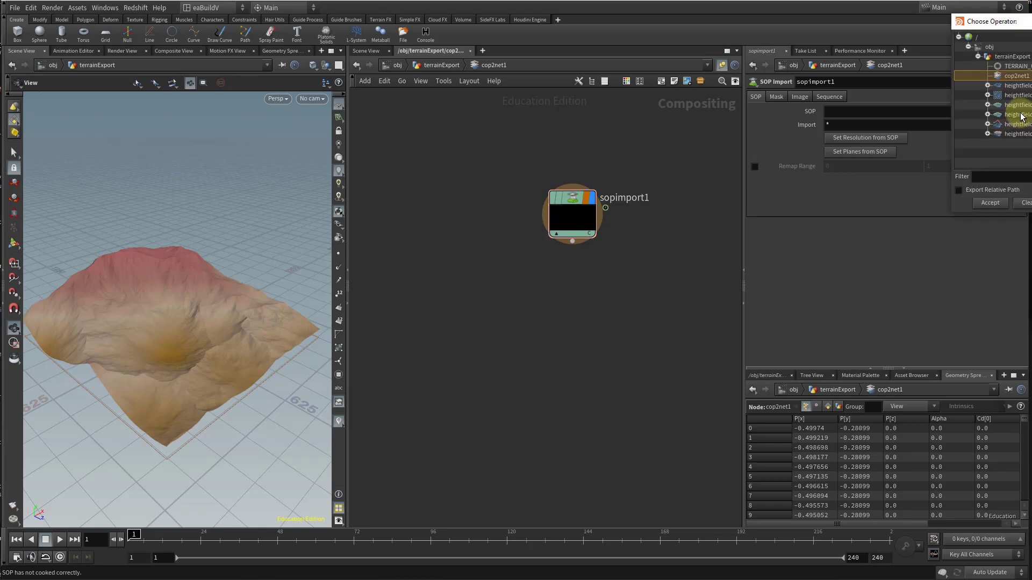
left_click(1016, 66)
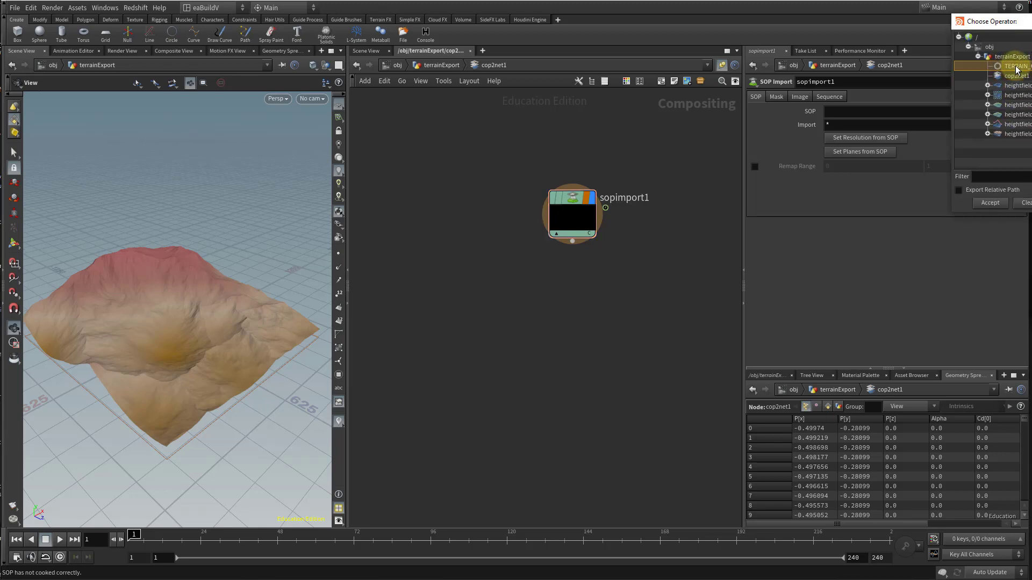
left_click(990, 203)
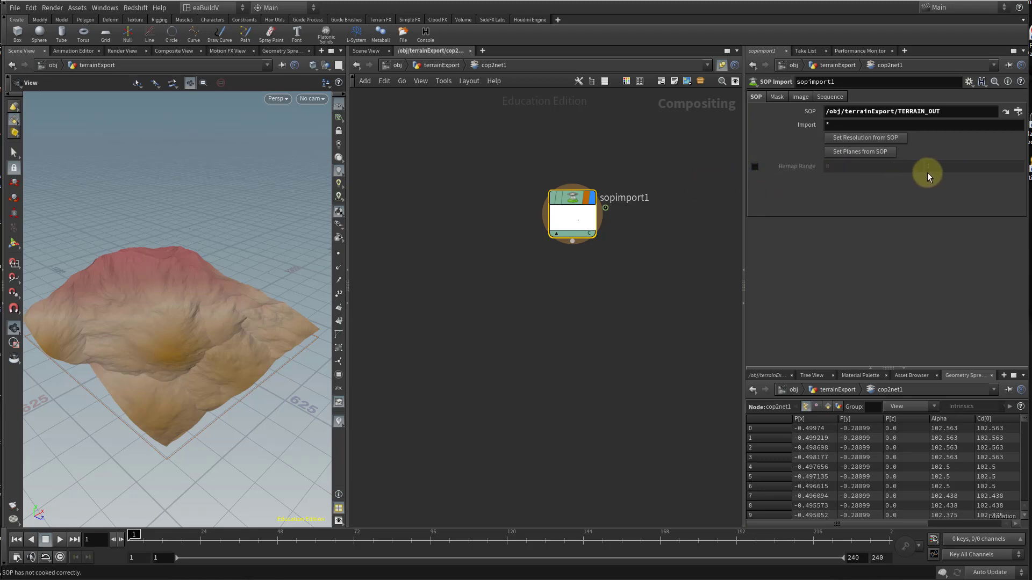
left_click(754, 166)
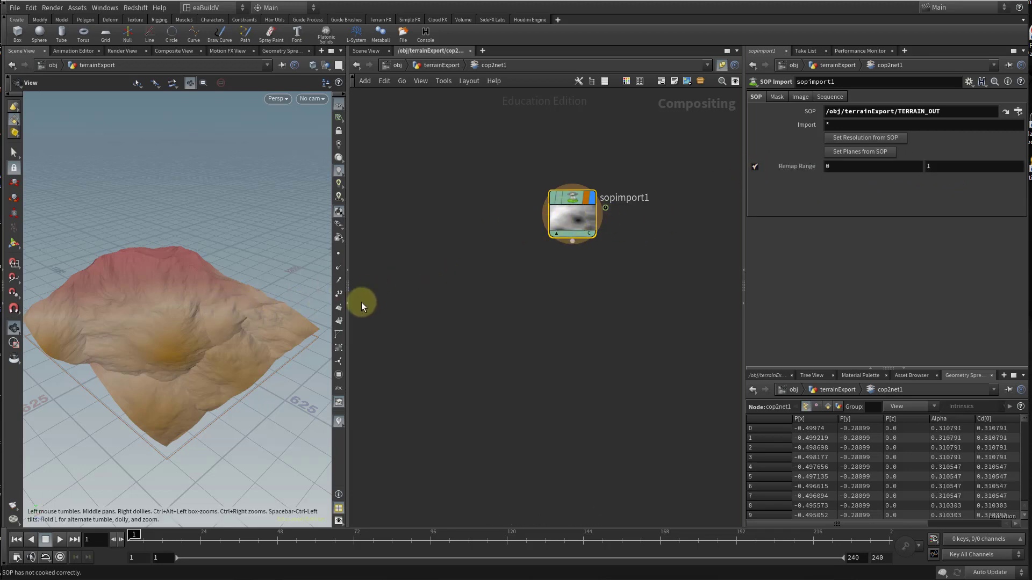
Override the imported image's size to 2048 x 2048 and set its image planes to C (rgb).
left_click_drag(221, 306, 233, 219)
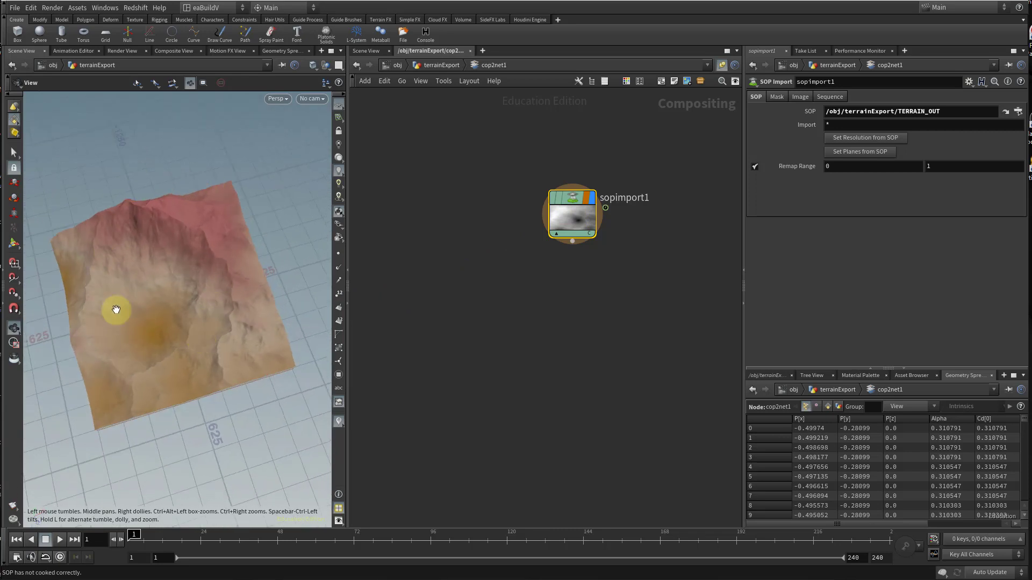
left_click_drag(115, 309, 147, 301)
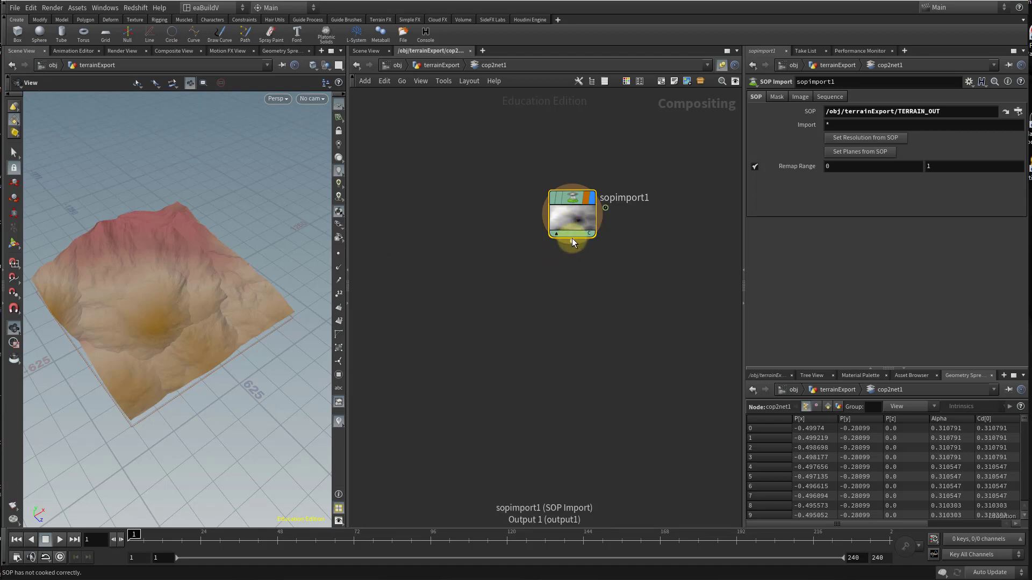
mouse_move(555, 220)
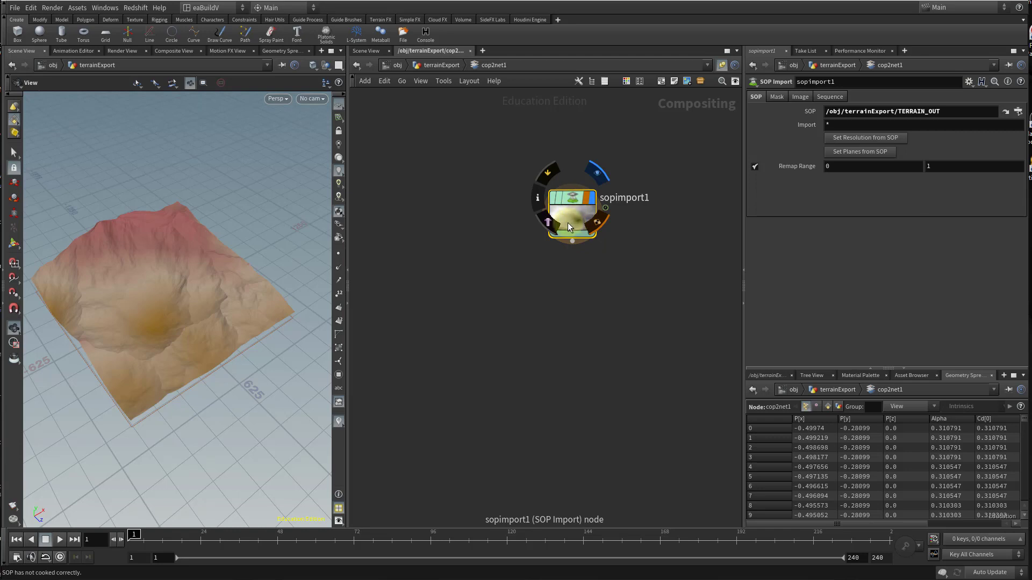
left_click(799, 98)
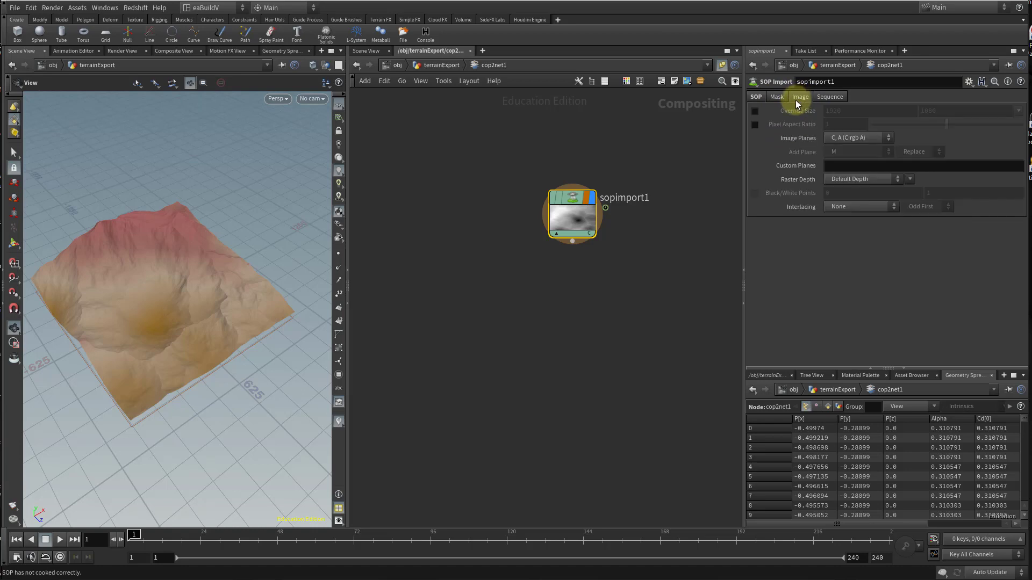
left_click(754, 112)
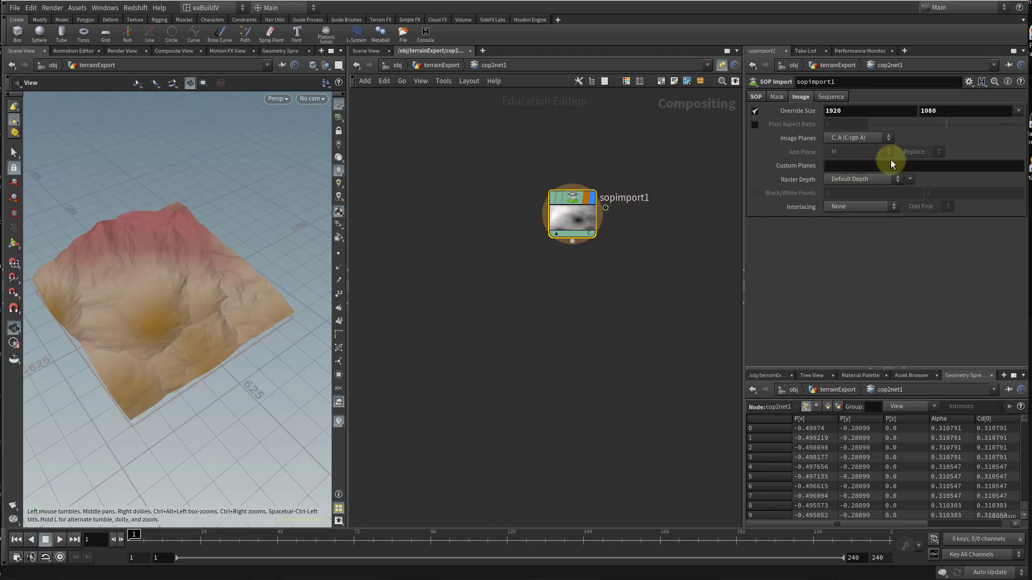
left_click(1020, 114)
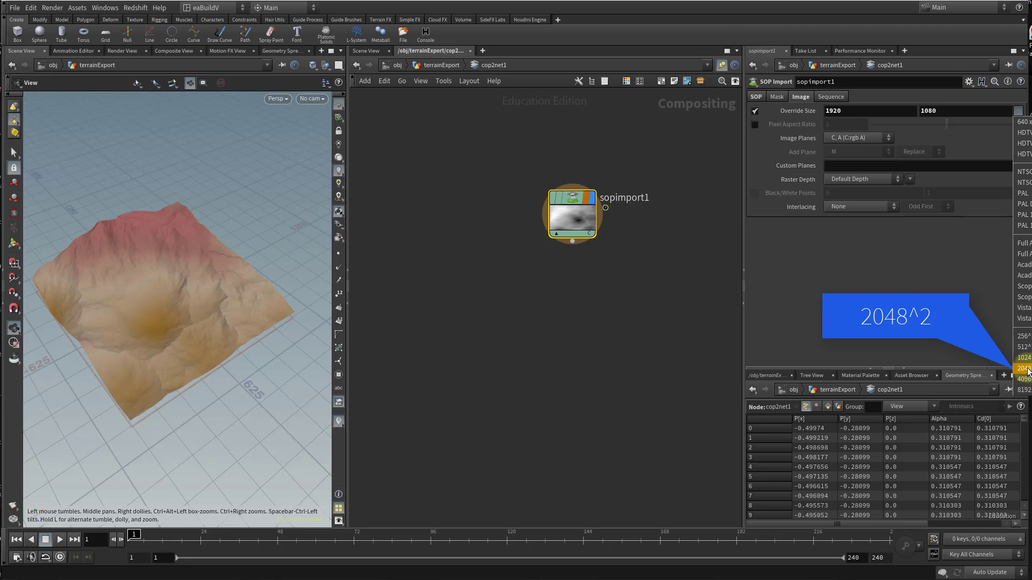
left_click(1024, 370)
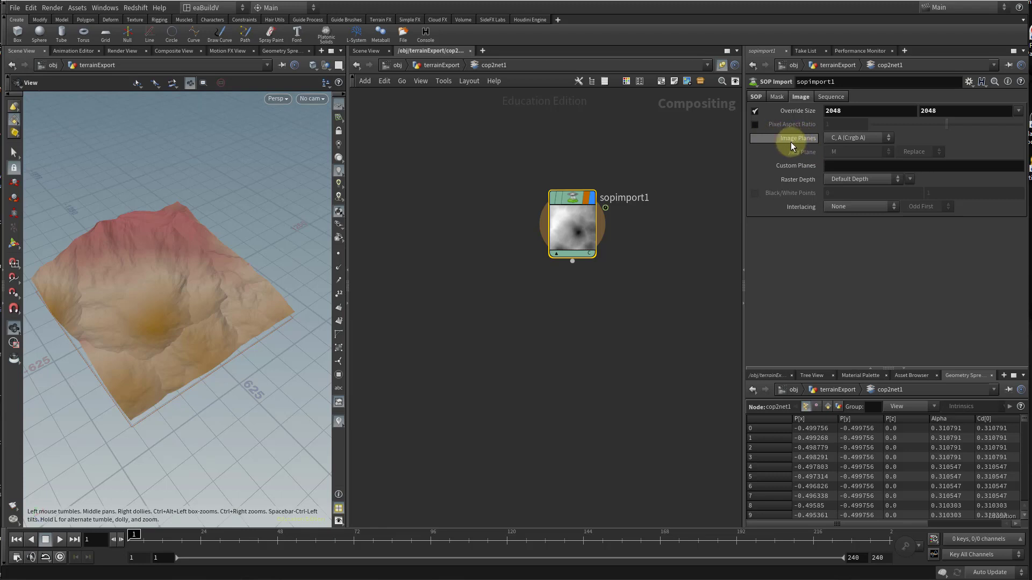
left_click(861, 138)
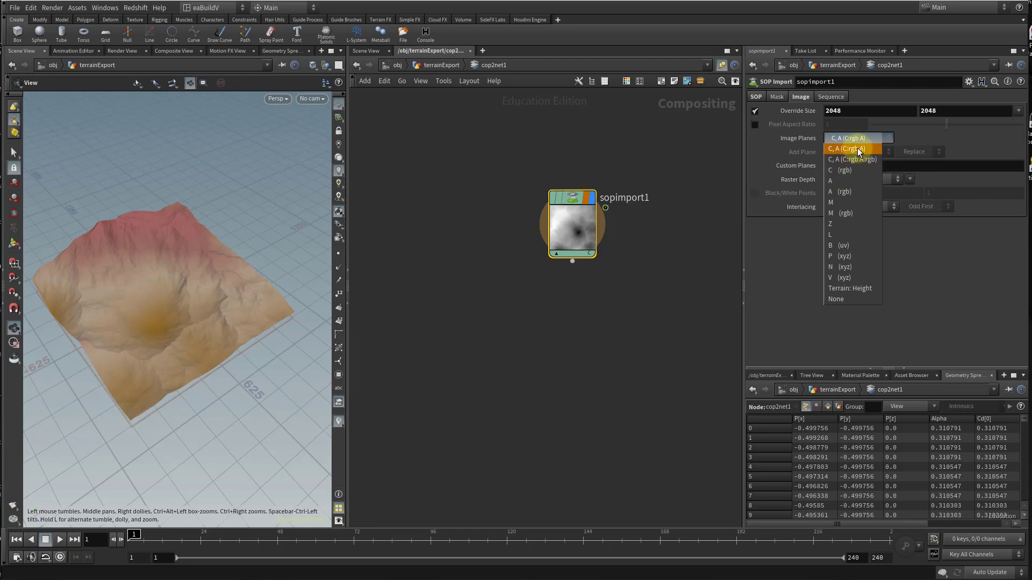
left_click(848, 169)
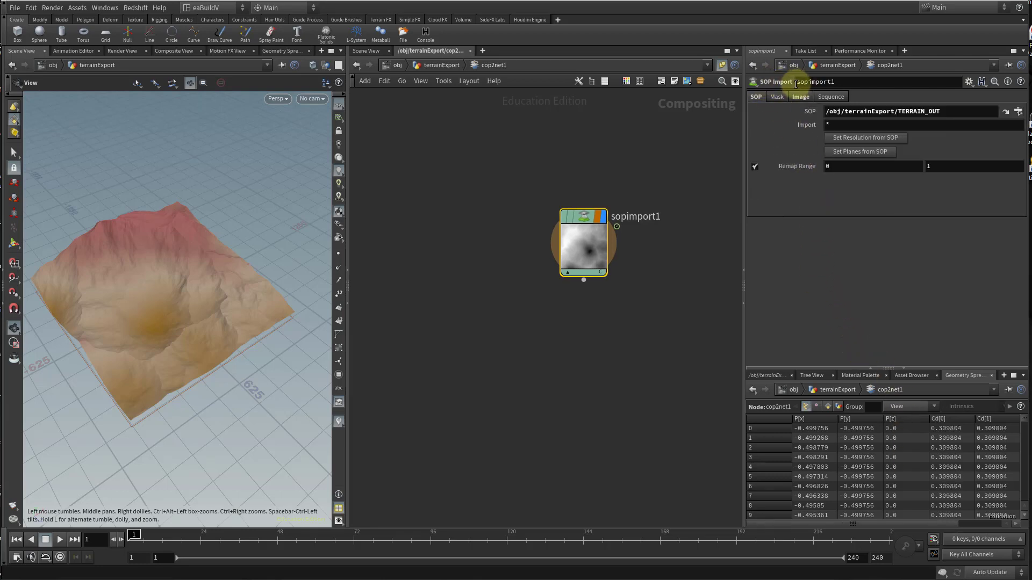
Start saving the SOP Import node's image to a file and set the format to PNG.
left_click(751, 87)
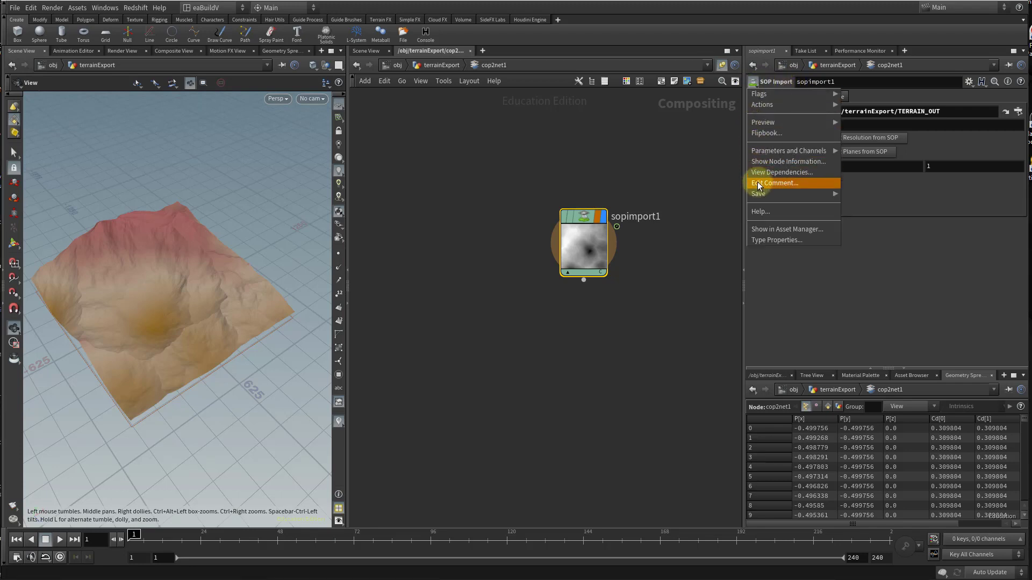
mouse_move(759, 194)
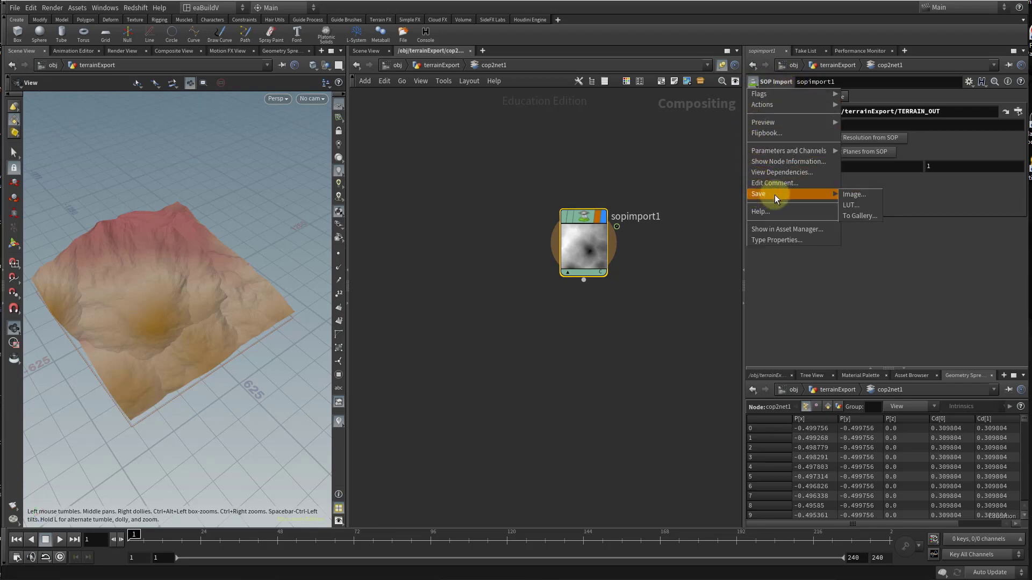
left_click(853, 194)
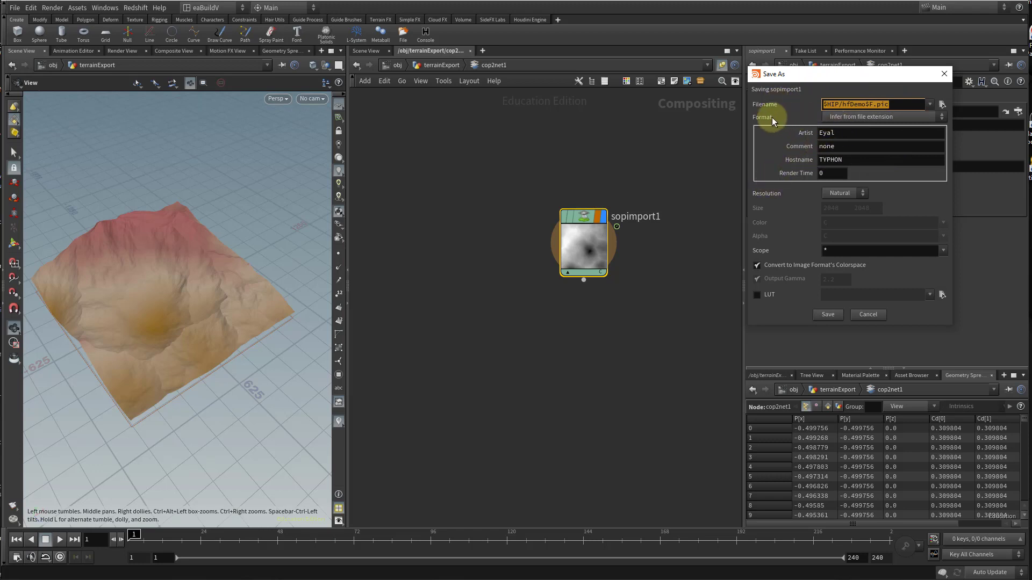
left_click(847, 116)
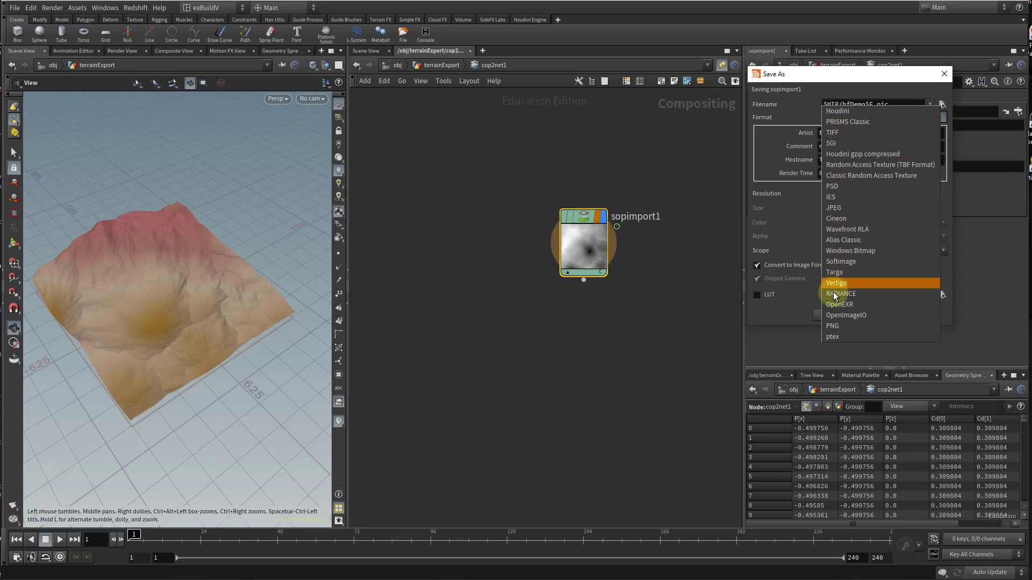
left_click(837, 326)
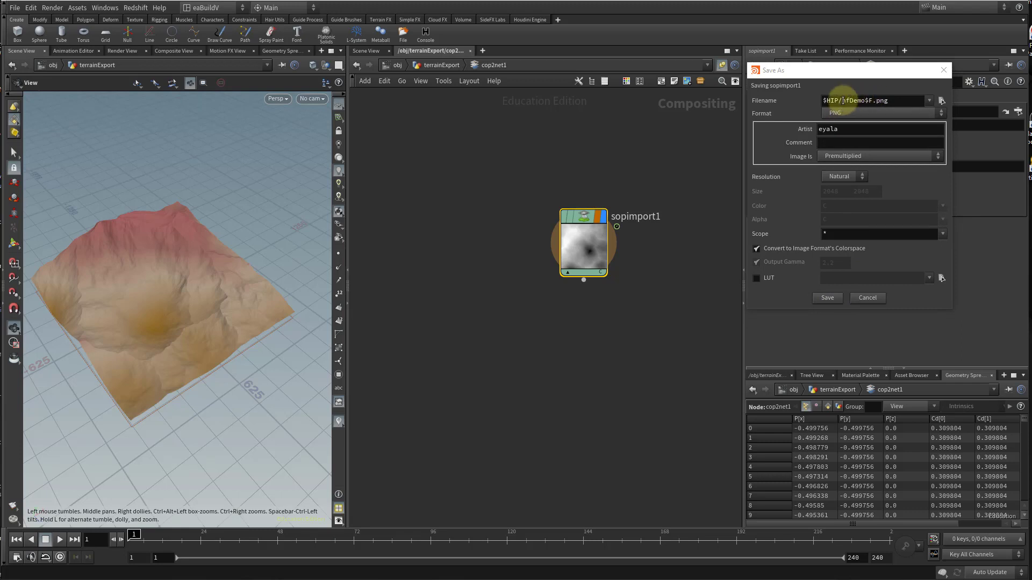
Fill in the artist's name and save the image as $HIP/hfDemo$F.png at Natural resolution.
double_click(855, 101)
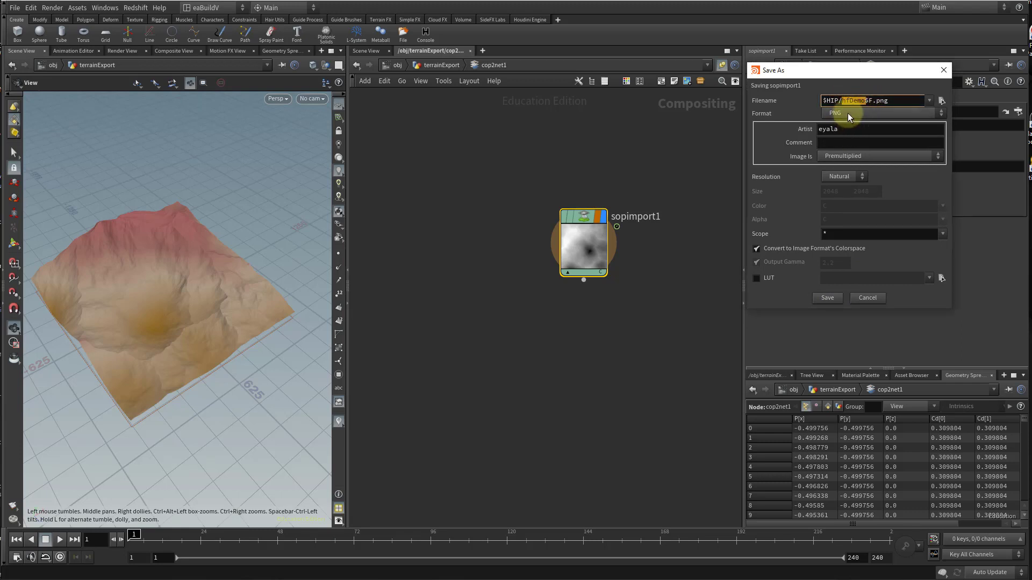
double_click(838, 129)
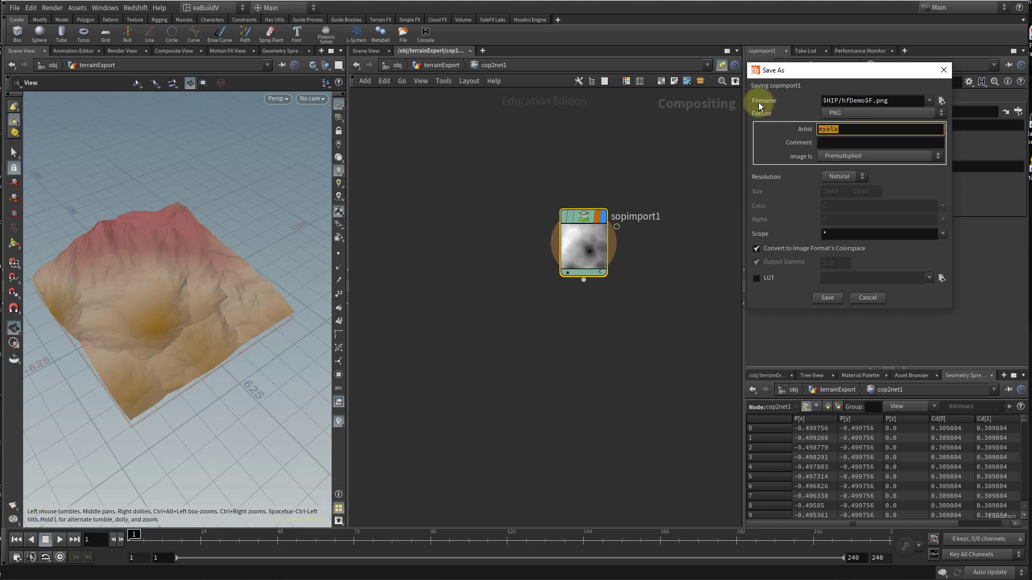
type("Eyal")
left_click(844, 180)
left_click(844, 180)
left_click(838, 178)
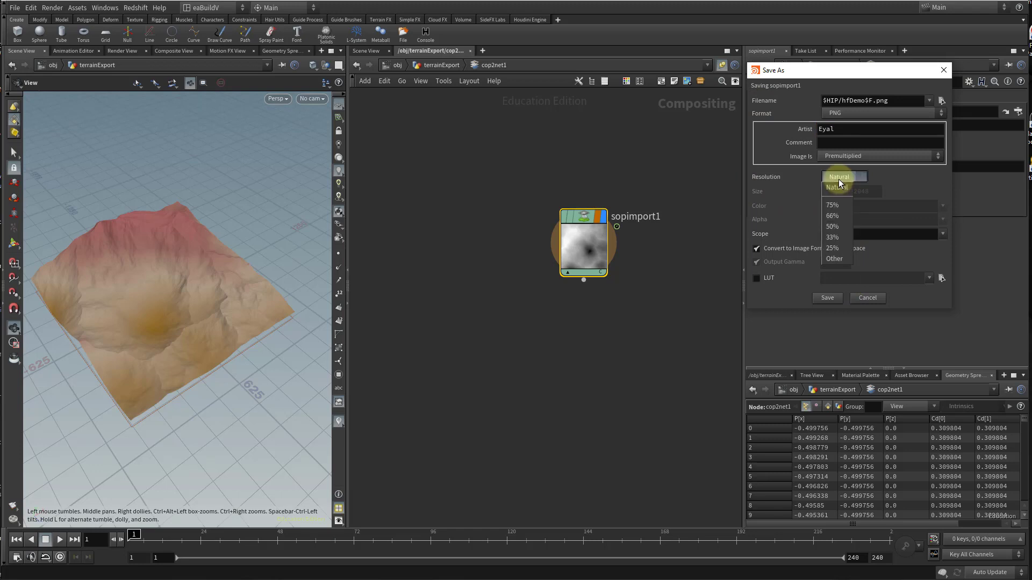
left_click(847, 175)
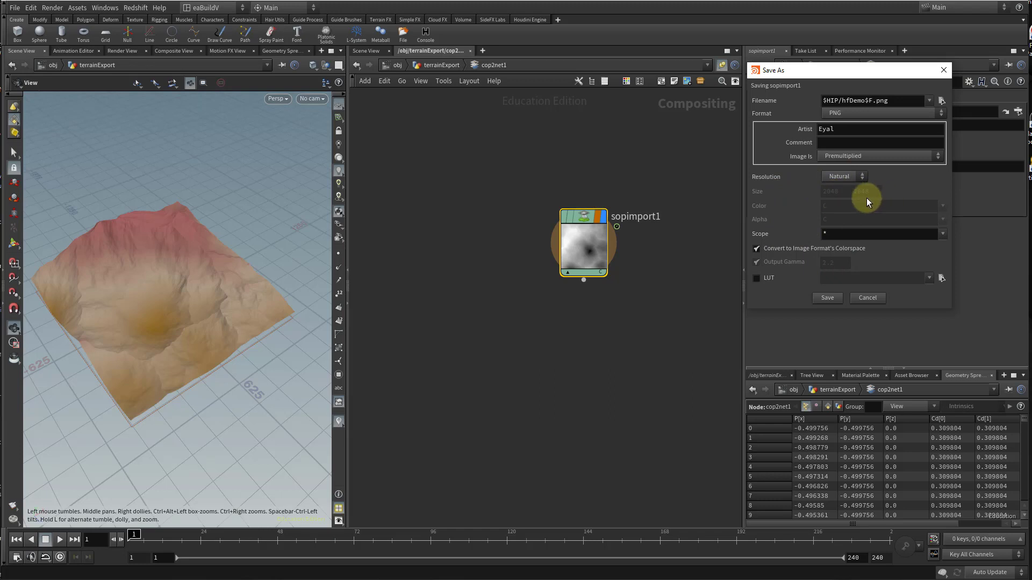
left_click(827, 299)
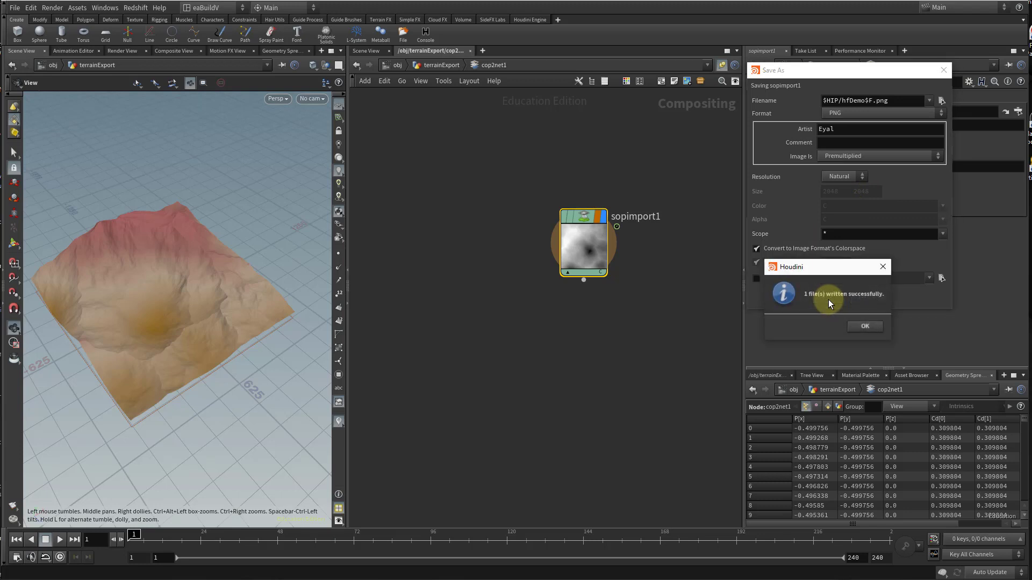
Dismiss the save confirmation and check the exported height map hfDemo1.png in XnView.
left_click(863, 325)
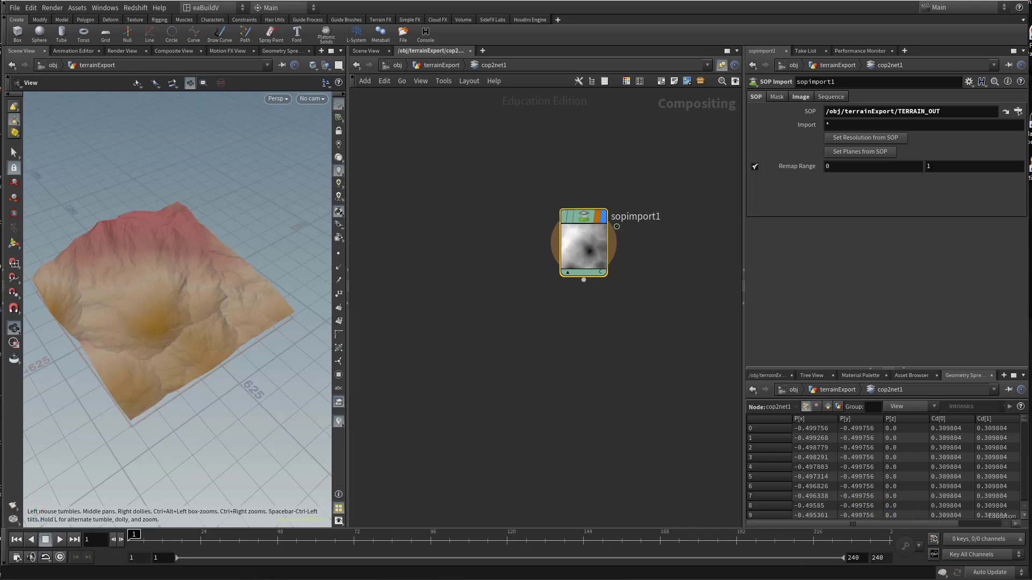
left_click(825, 568)
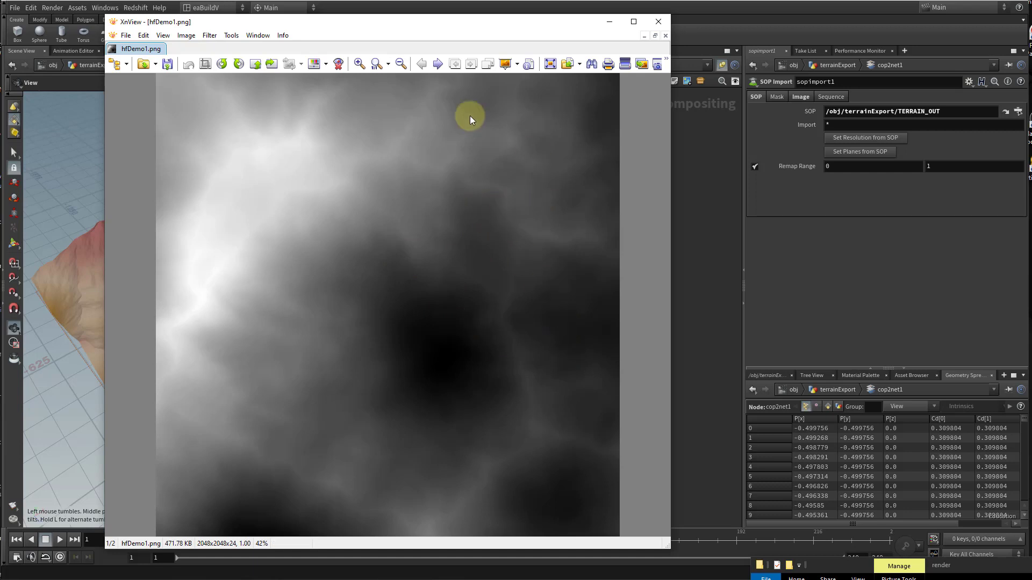
left_click(614, 22)
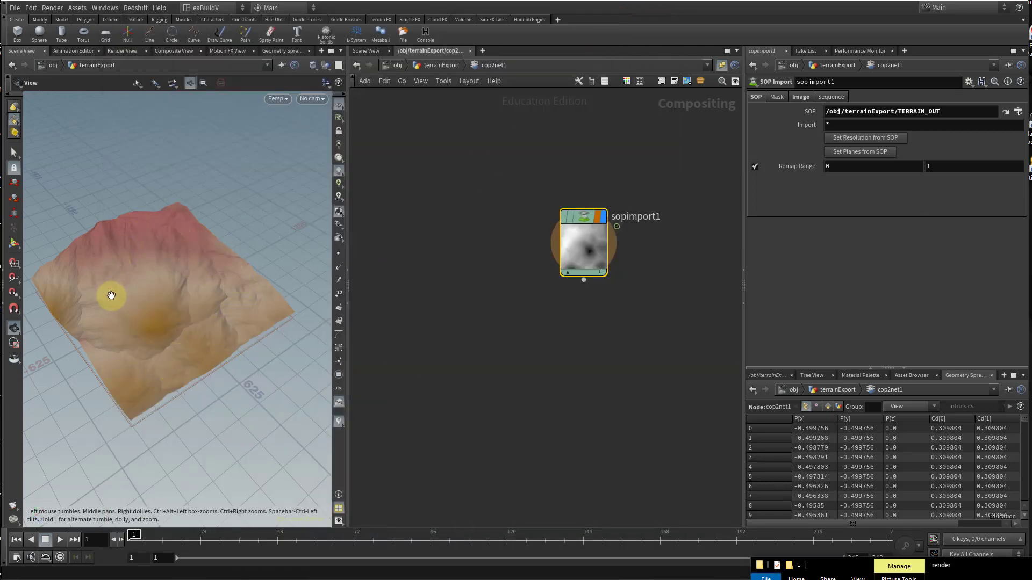
Display the heightfield_visualize1 node in the terrainExport network and move its second Height Ramp point further up the ramp.
mouse_move(154, 316)
left_mouse_down()
mouse_move(117, 326)
mouse_move(149, 301)
left_mouse_up()
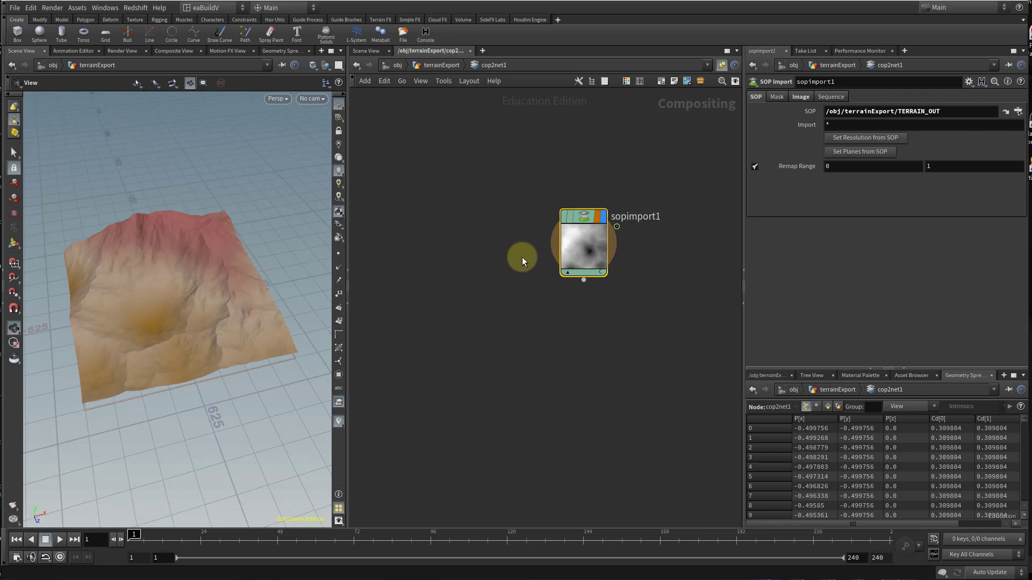
key("u")
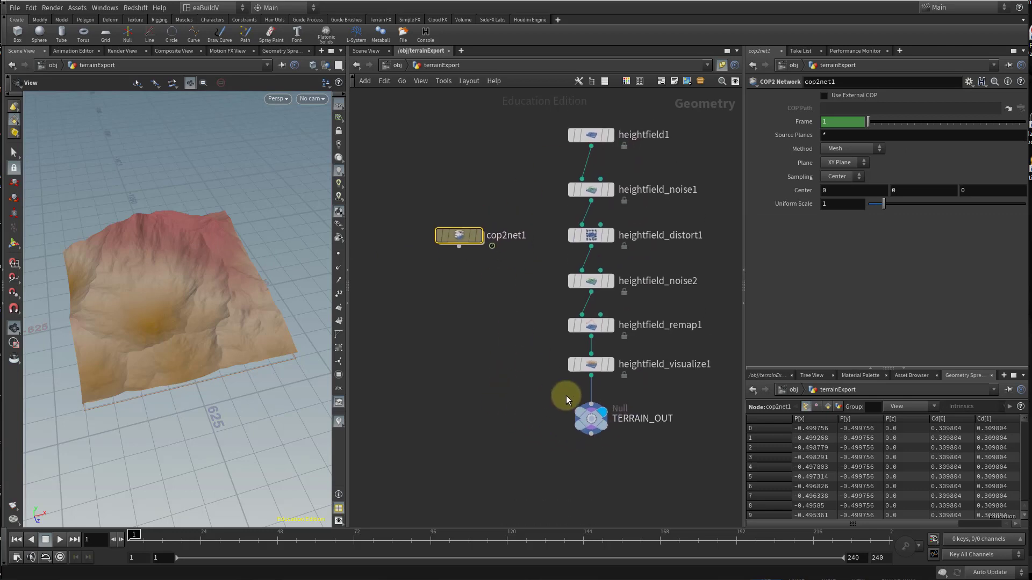
left_click(587, 367)
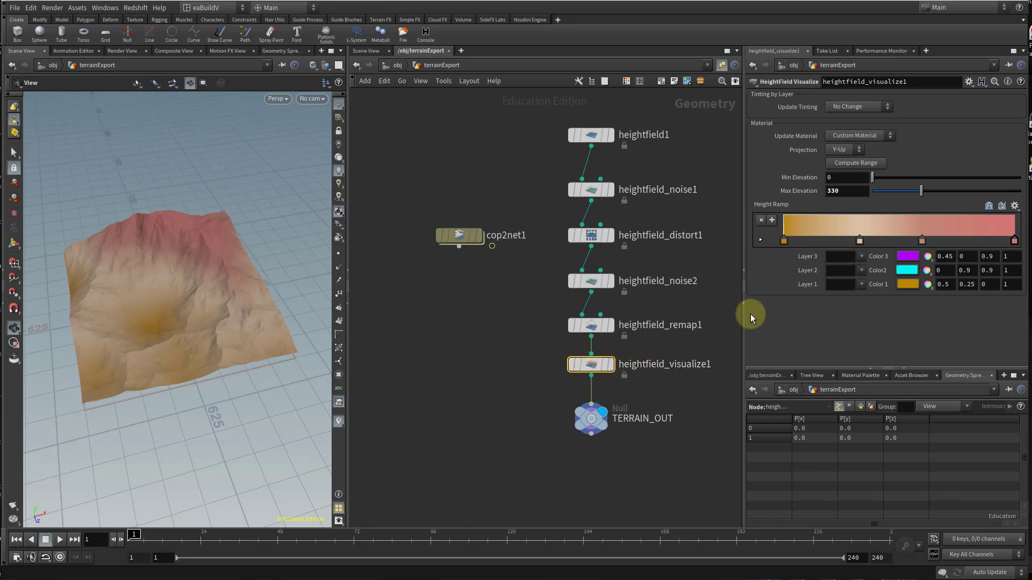
left_click_drag(744, 322, 623, 322)
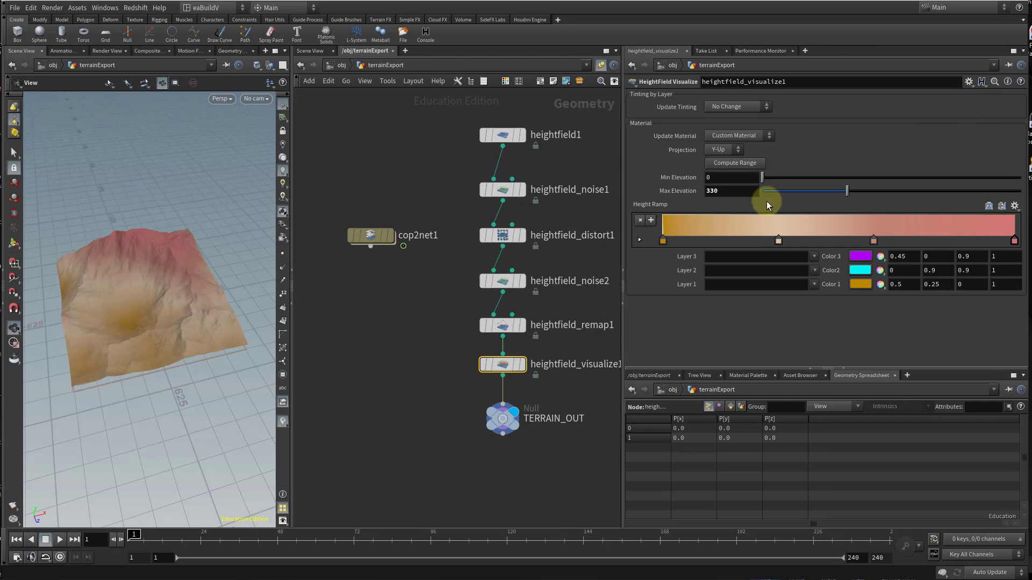
left_click_drag(775, 230, 800, 256)
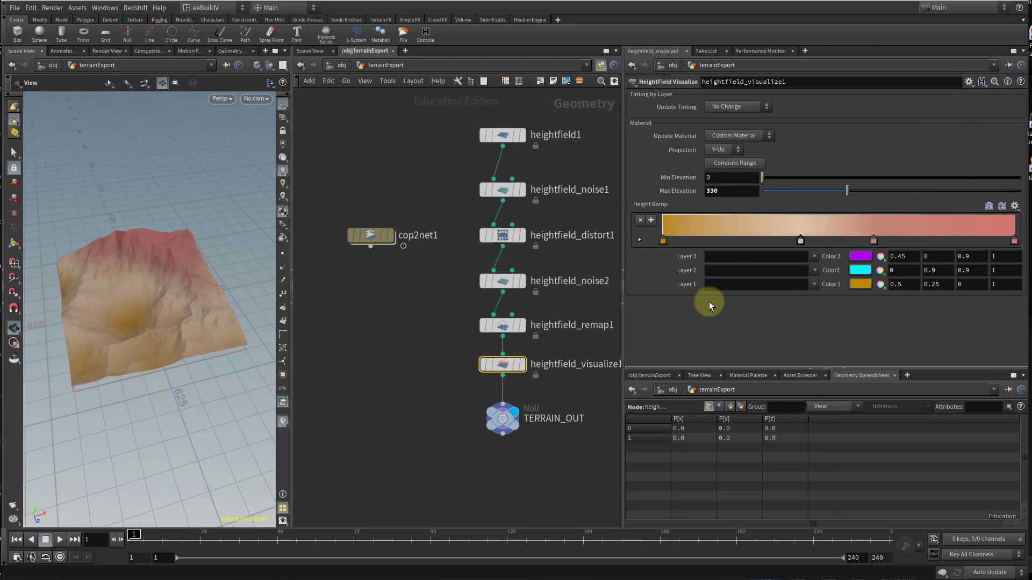
left_click(520, 364)
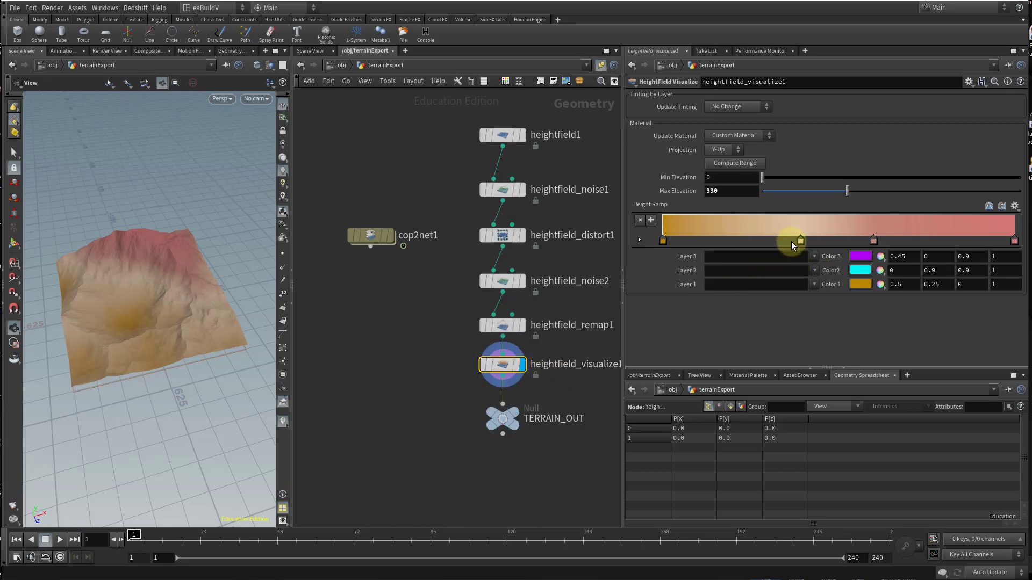
Move the second Height Ramp point back to about 0.338 and copy the ramp parameter.
mouse_move(783, 247)
left_mouse_down()
mouse_move(763, 244)
mouse_move(815, 246)
mouse_move(774, 255)
left_mouse_up()
right_click(653, 205)
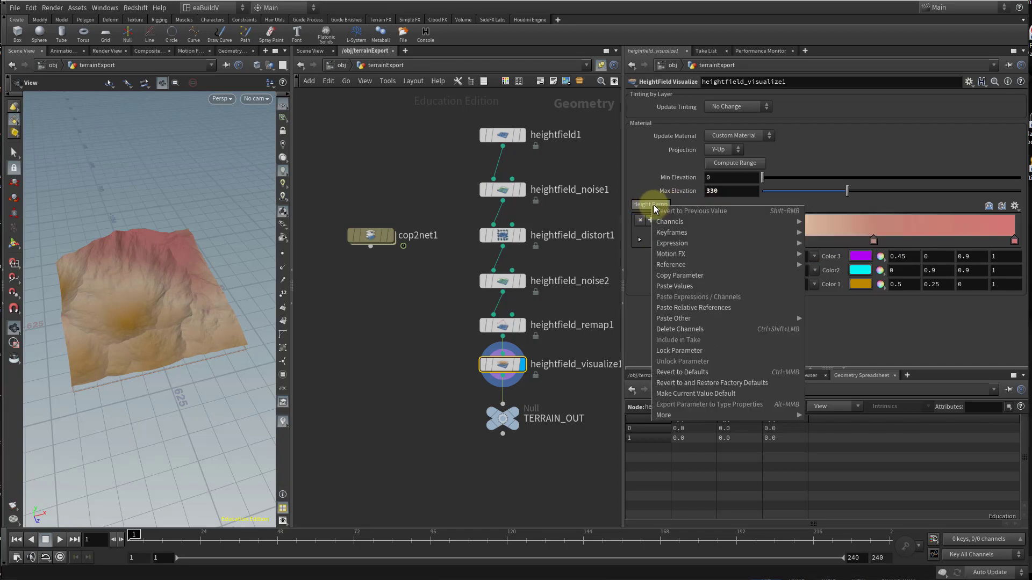
left_click(675, 275)
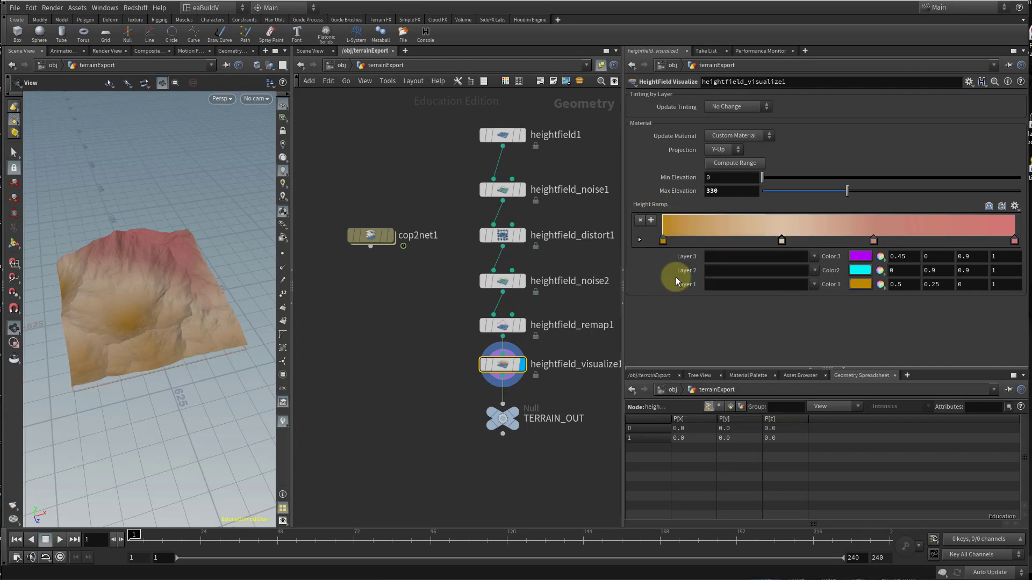
Add a Lookup node beside the SOP Import node inside cop2net1.
double_click(370, 238)
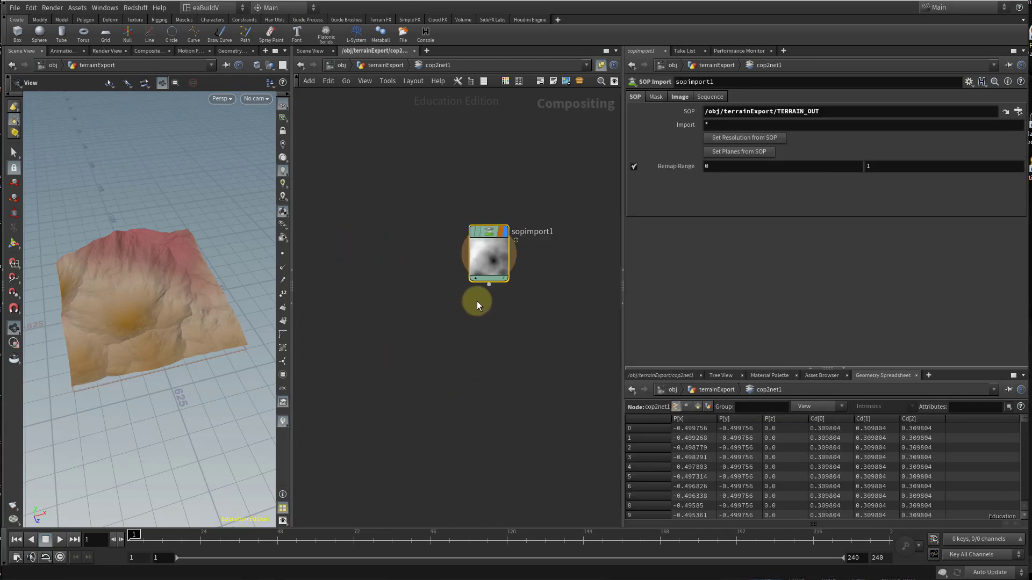
left_click(424, 338)
key("Tab")
type("layer")
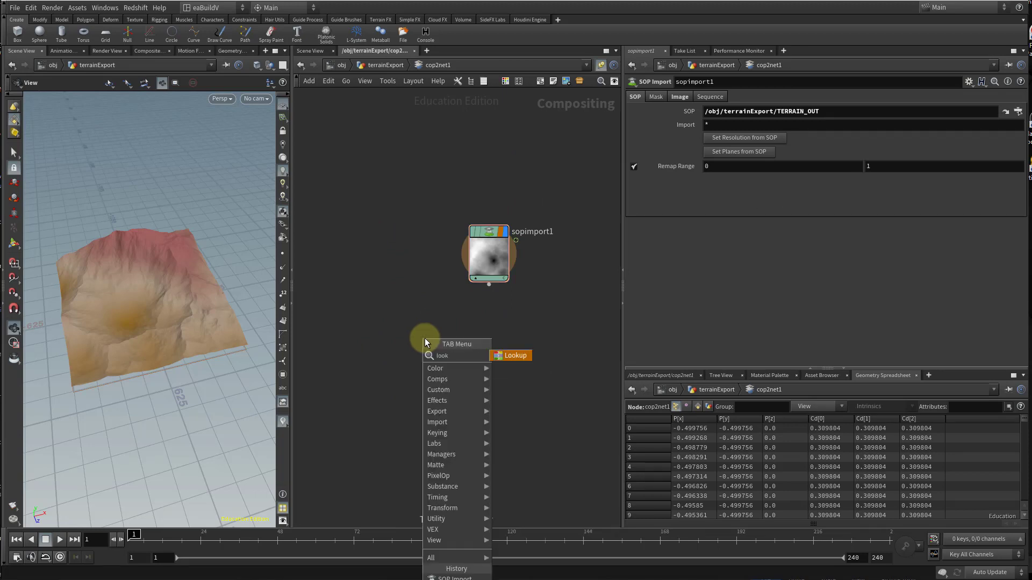
key("Return")
left_click(424, 338)
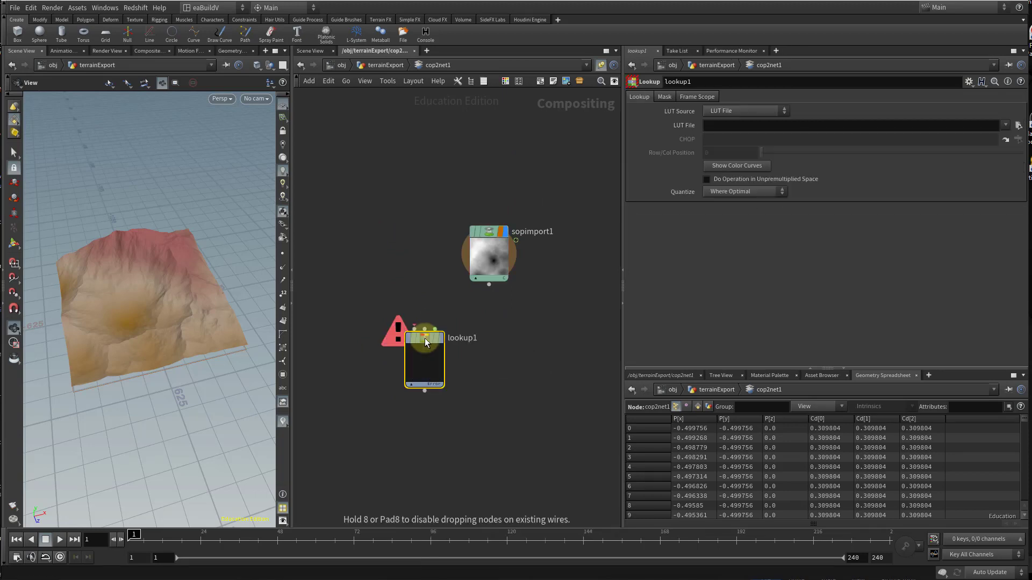
left_click_drag(424, 338, 387, 205)
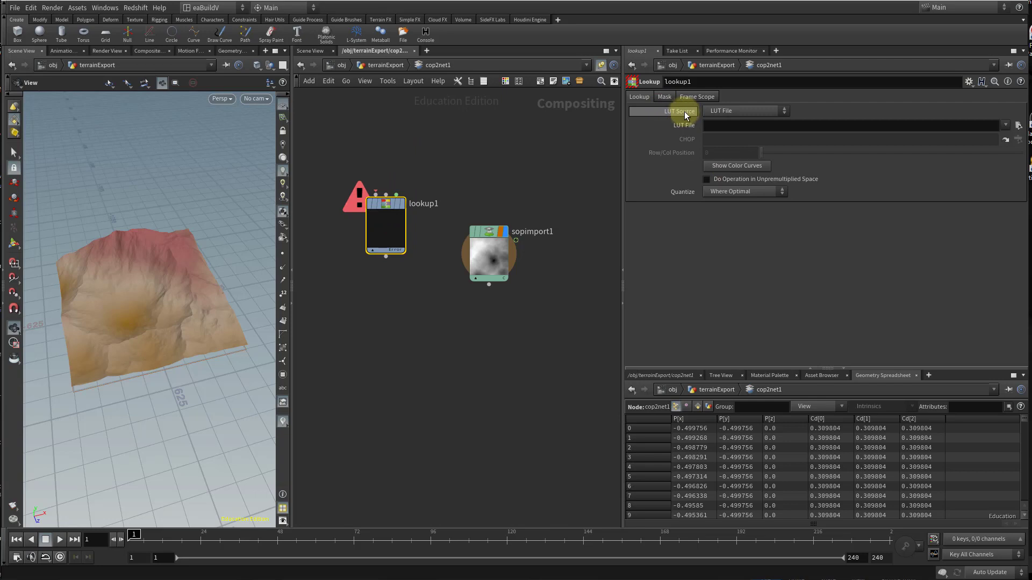
Set the Lookup node's LUT Source to Color Ramp Parameter and paste the copied Height Ramp into its color ramp as relative references.
left_click(743, 112)
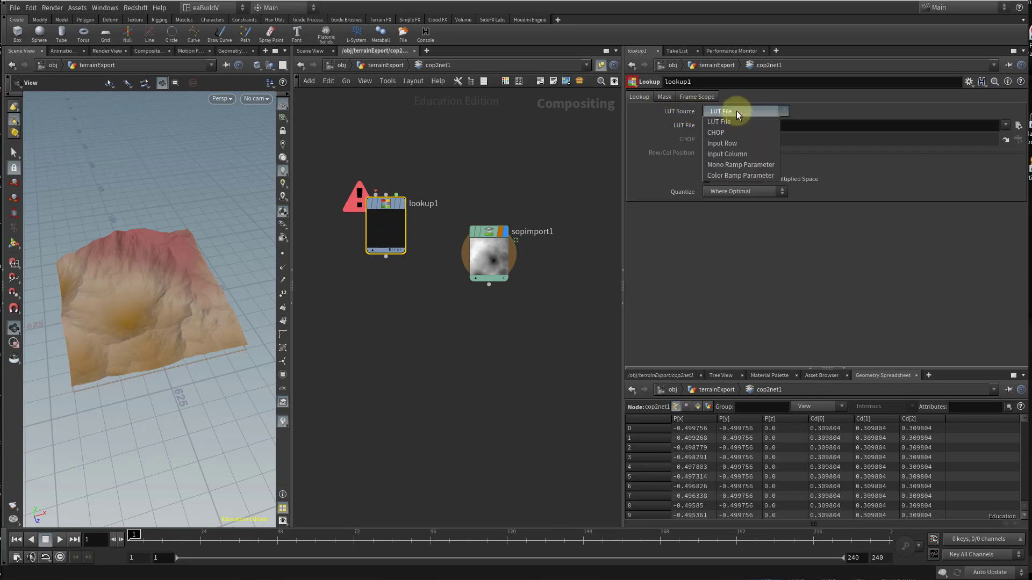
left_click(736, 177)
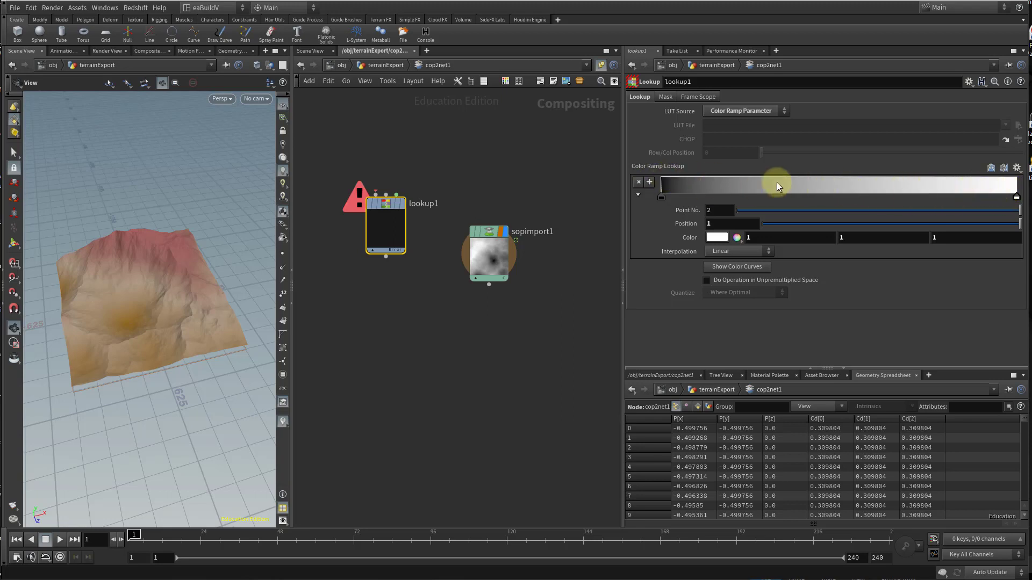
right_click(650, 164)
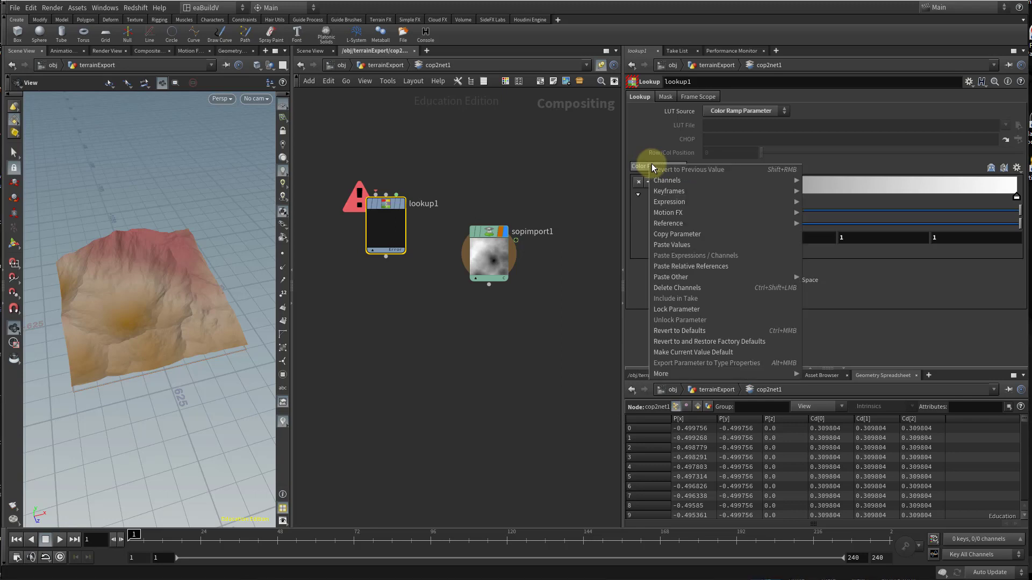
left_click(691, 266)
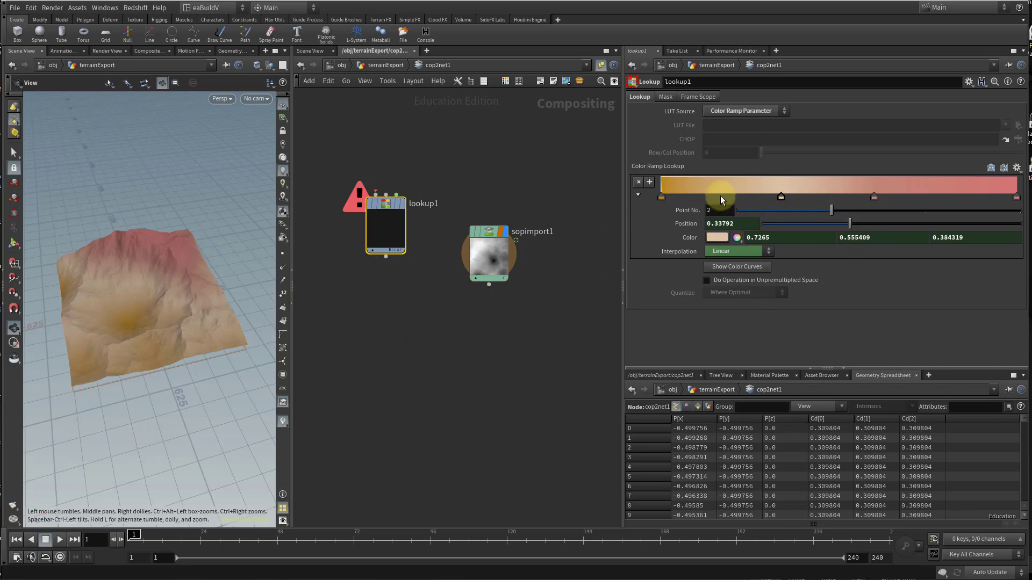
Place the Lookup node below sopimport1 and connect sopimport1's output to its first input.
left_click_drag(385, 208, 498, 326)
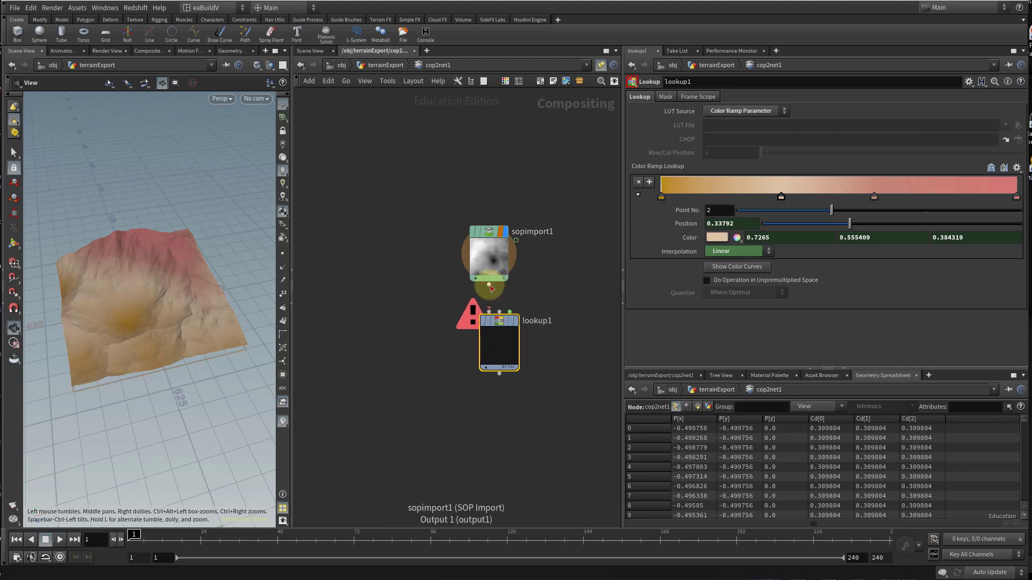
left_click_drag(489, 284, 490, 317)
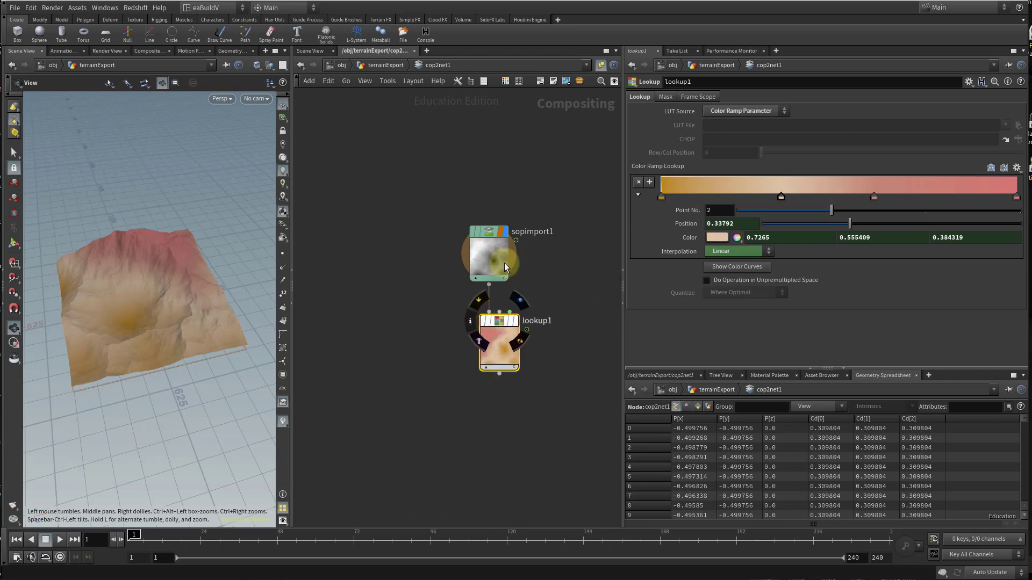
left_click_drag(499, 322, 470, 330)
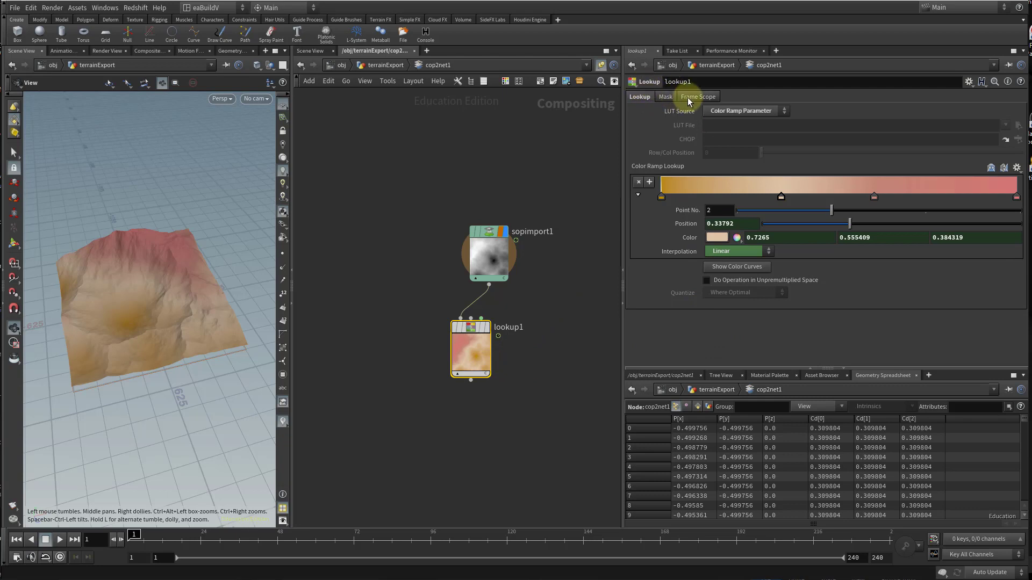
Save the Lookup node's image to $HIP/hfColour.png in PNG format.
left_click(634, 84)
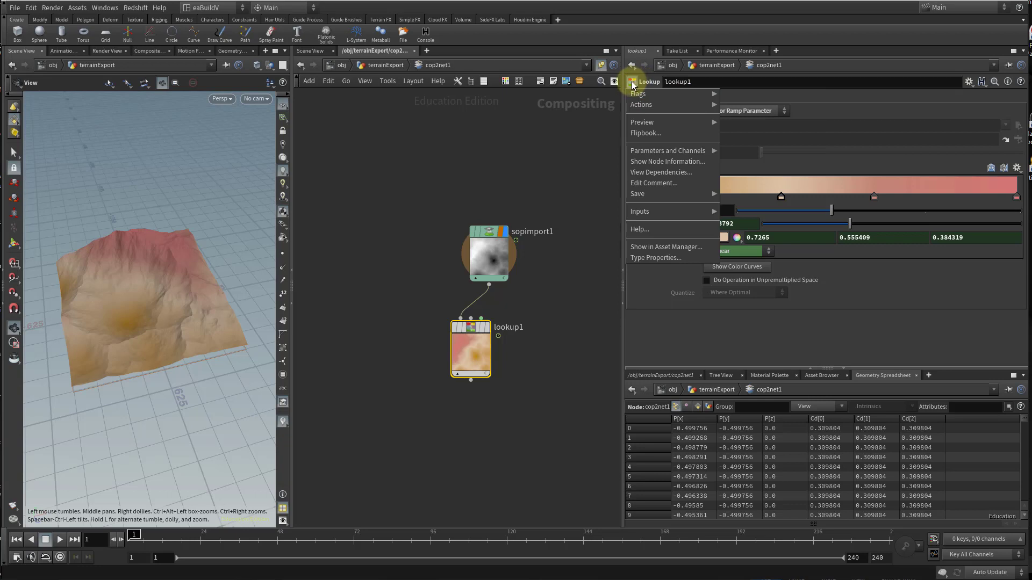
mouse_move(648, 192)
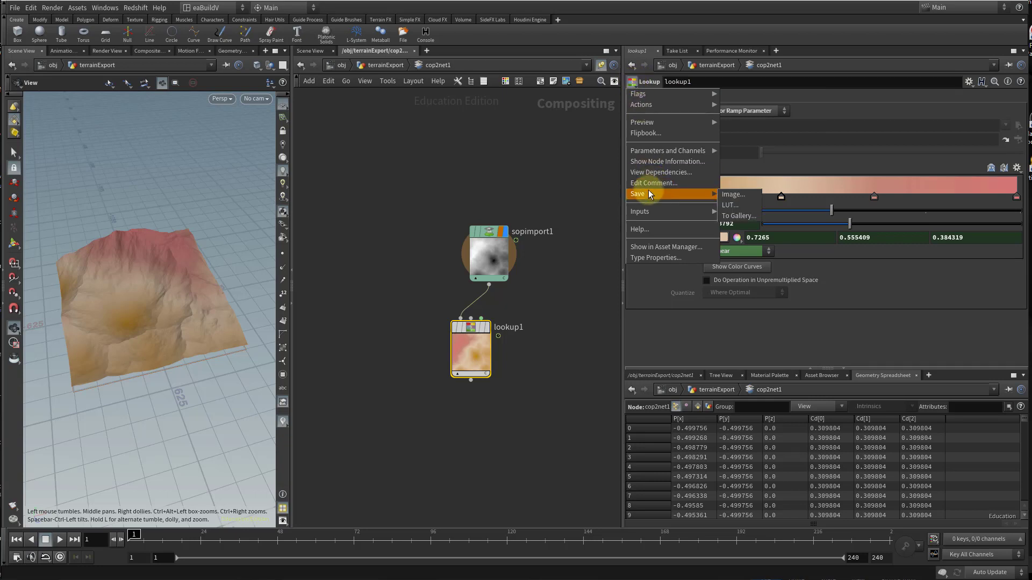
left_click(752, 197)
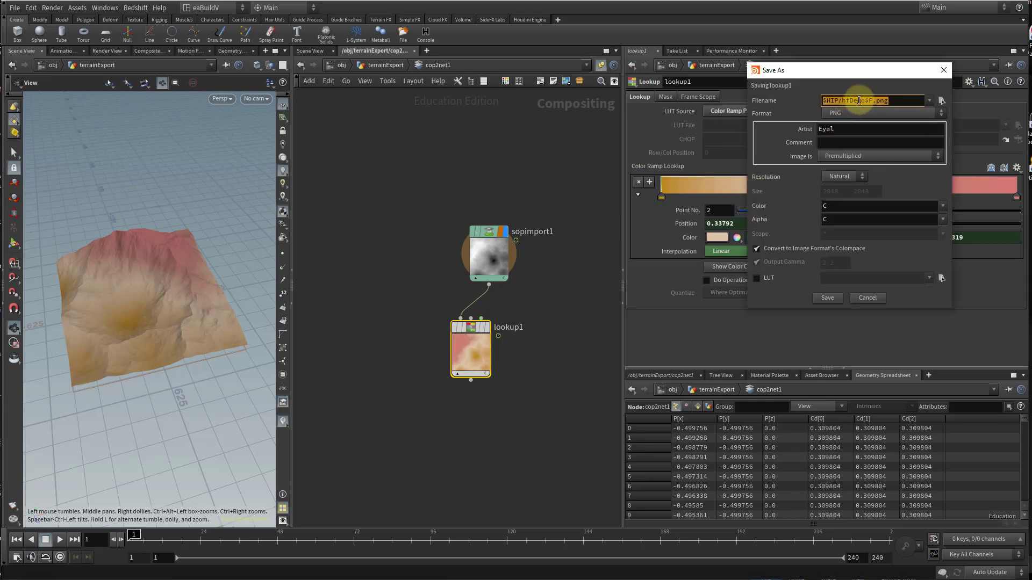
left_click(859, 100)
left_click_drag(873, 101, 849, 103)
type("Colour")
left_click(826, 298)
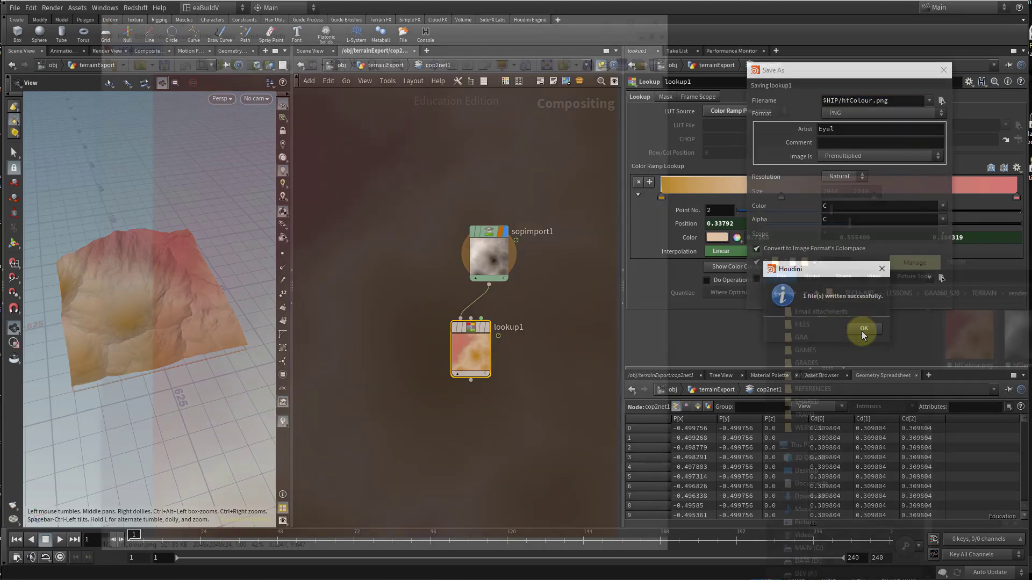